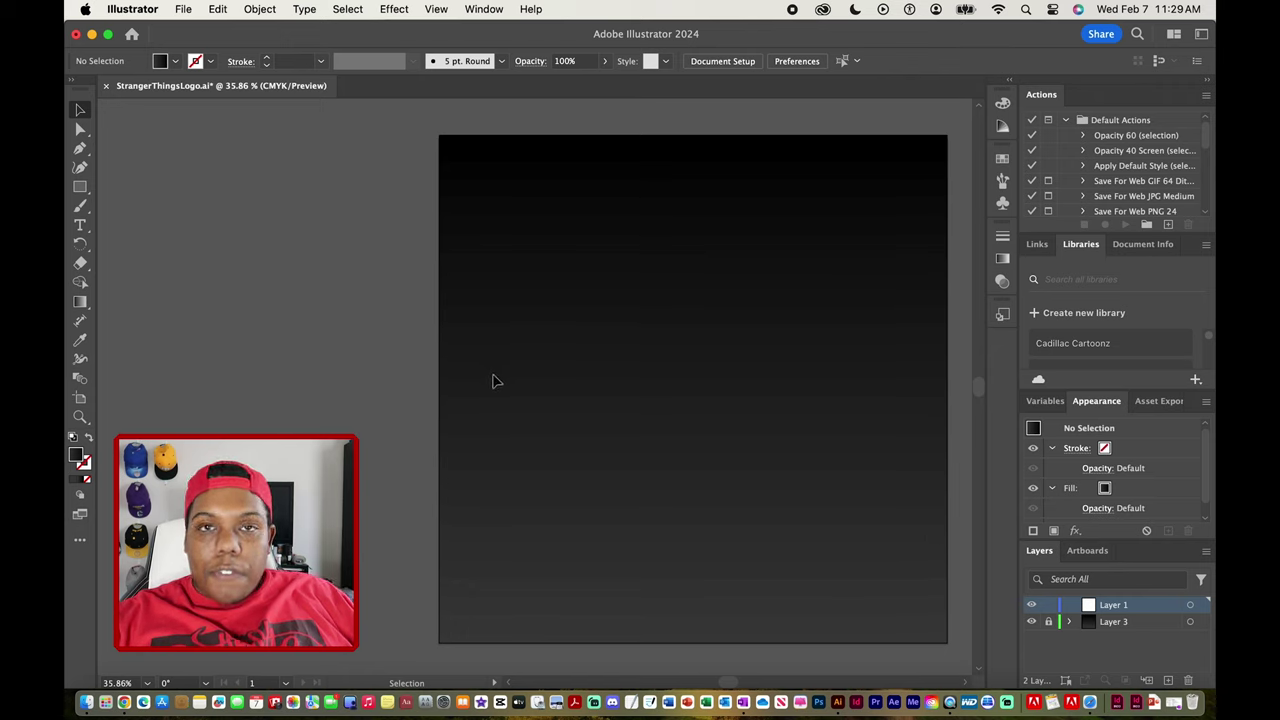
Step: Create a wide text area across the upper part of the artboard and set its font to Benguiat Pro ITC Bold
left_click(82, 226)
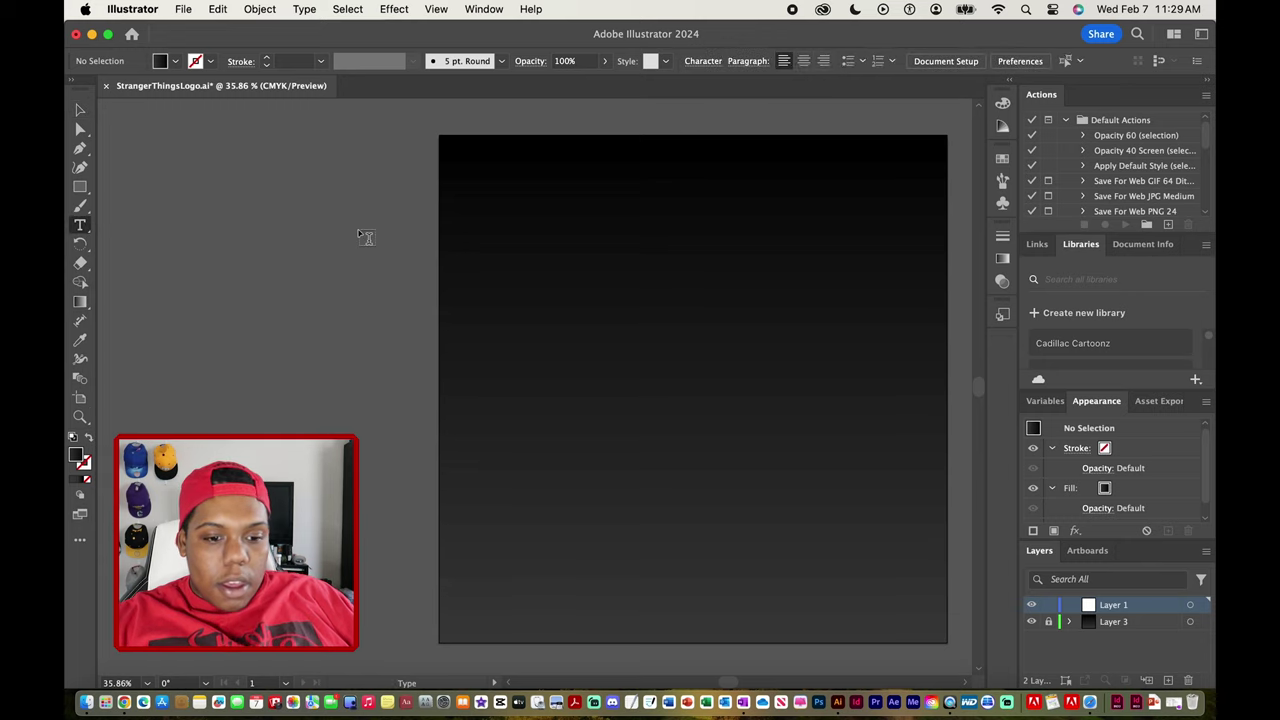
left_click_drag(477, 187, 914, 342)
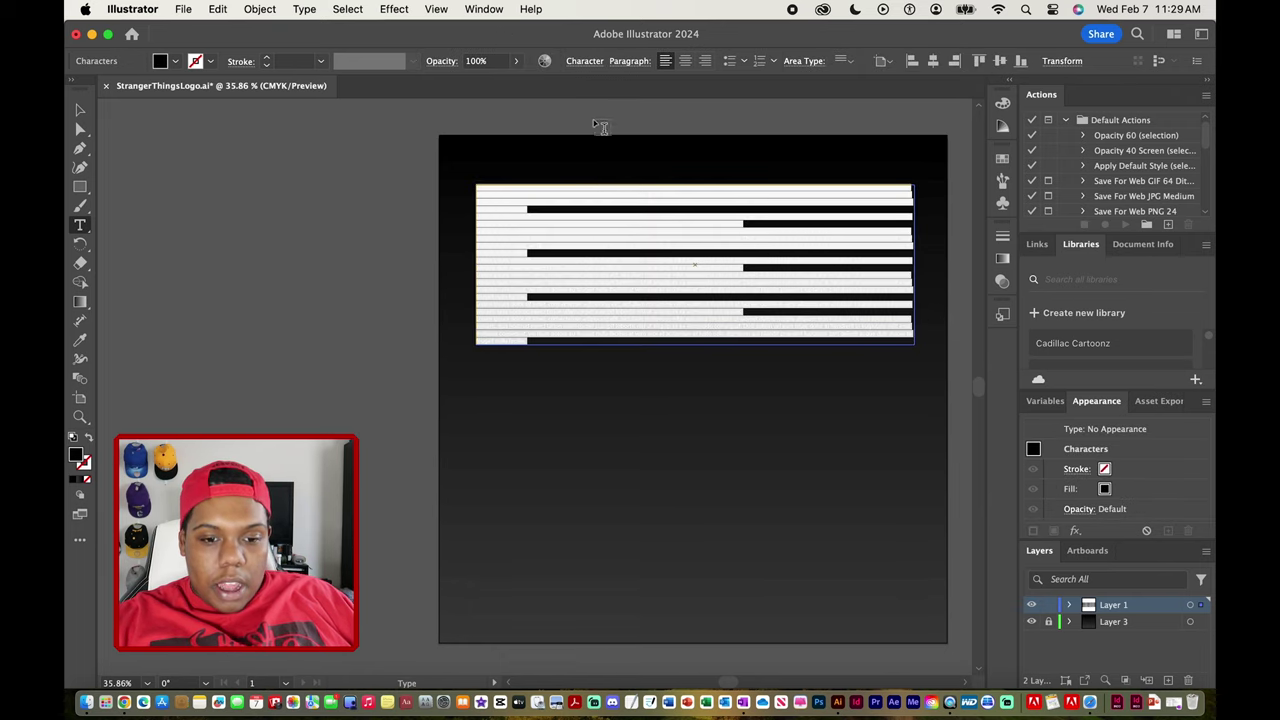
left_click(587, 63)
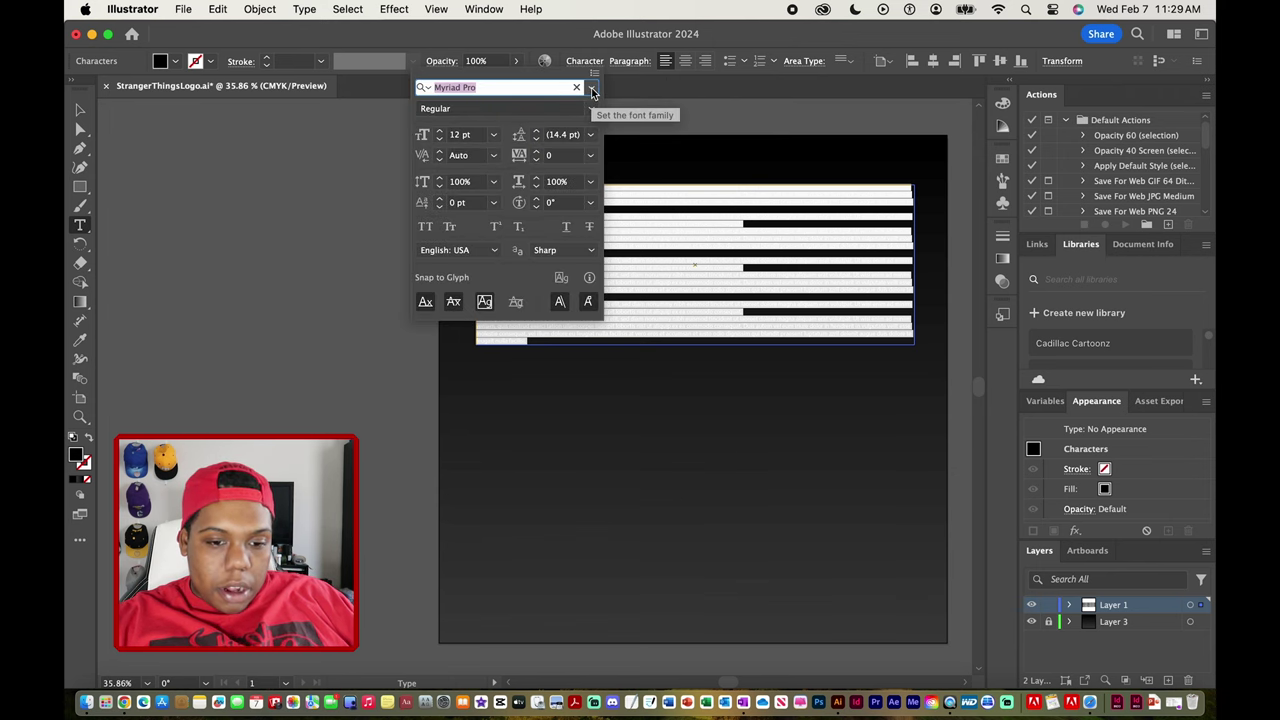
left_click(593, 91)
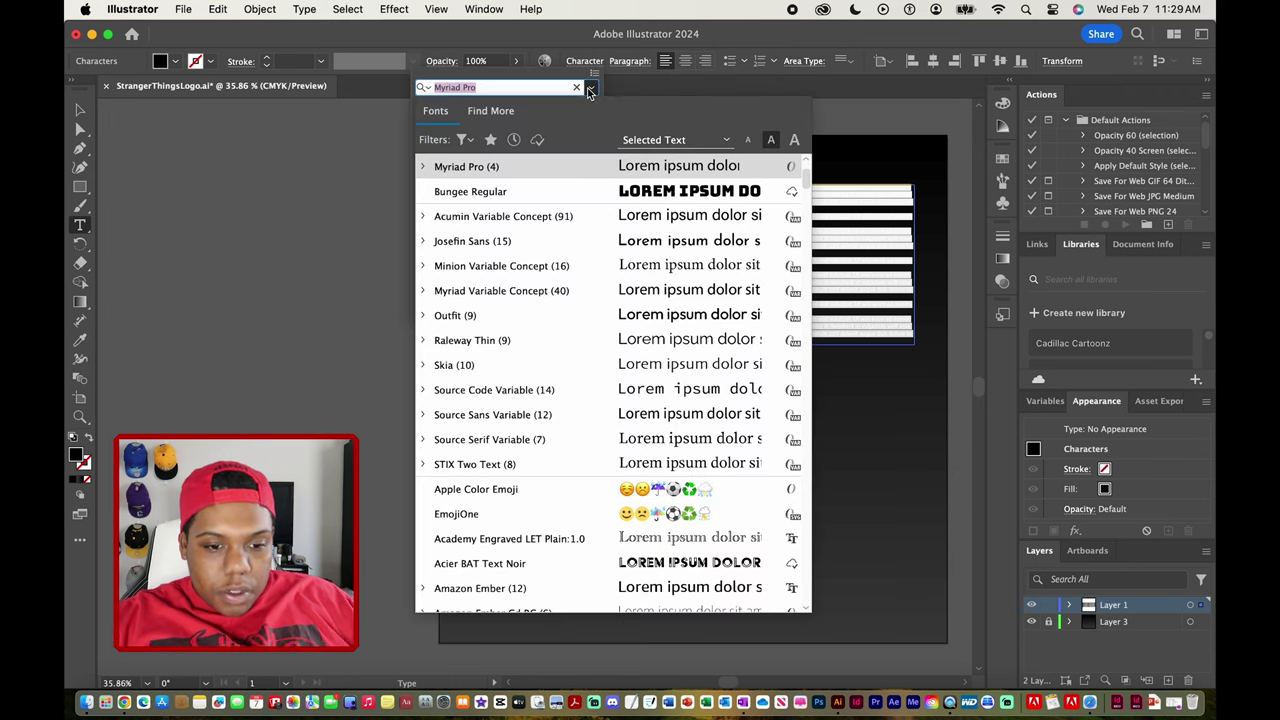
type("beng")
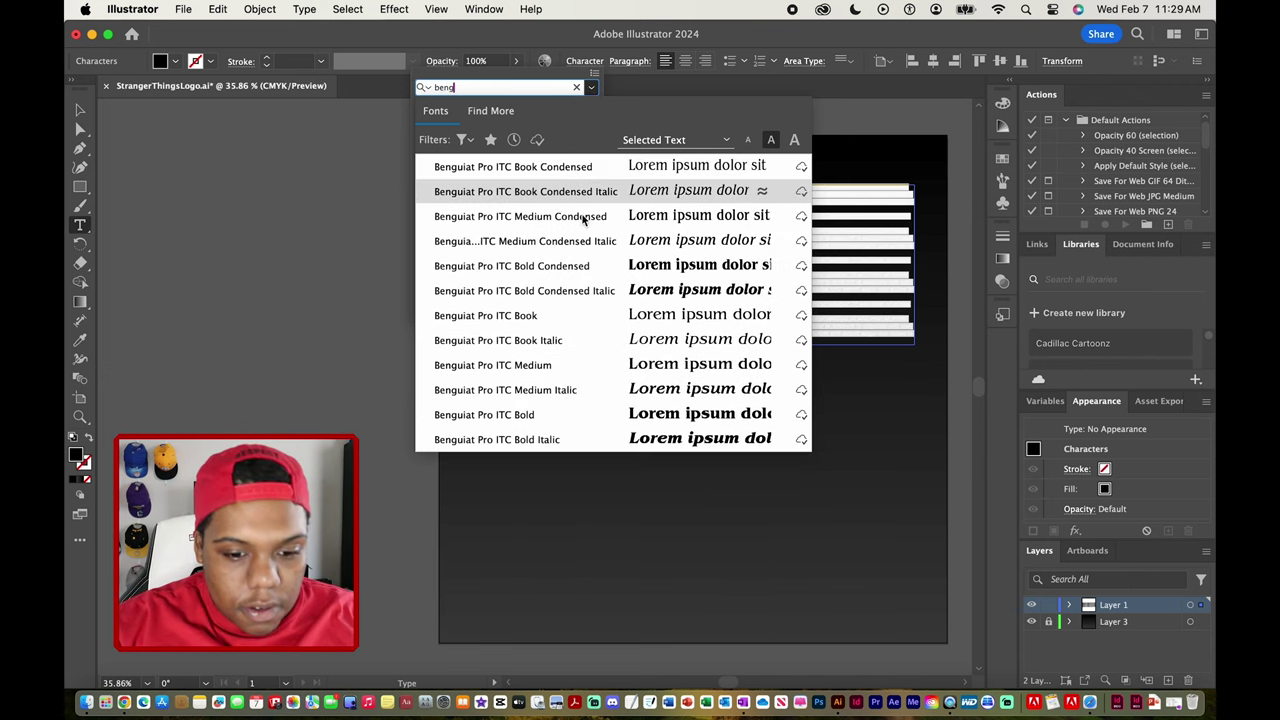
left_click(539, 414)
left_click(490, 88)
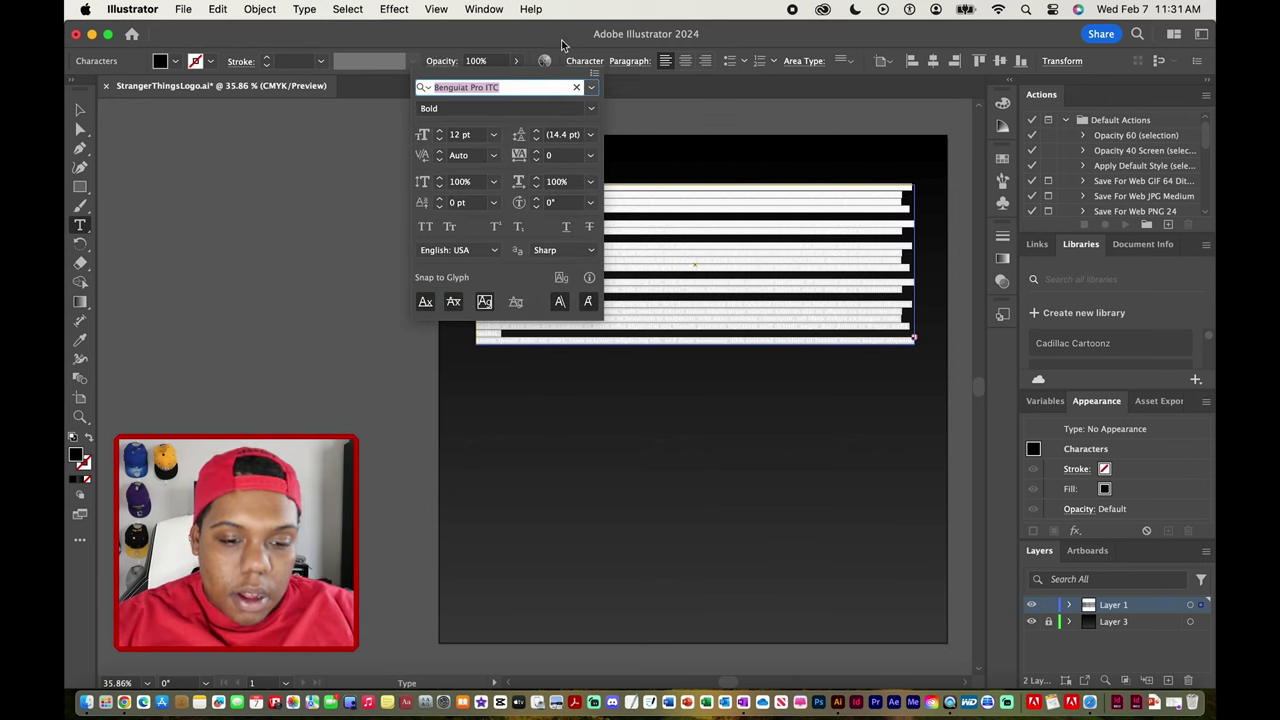
left_click(610, 42)
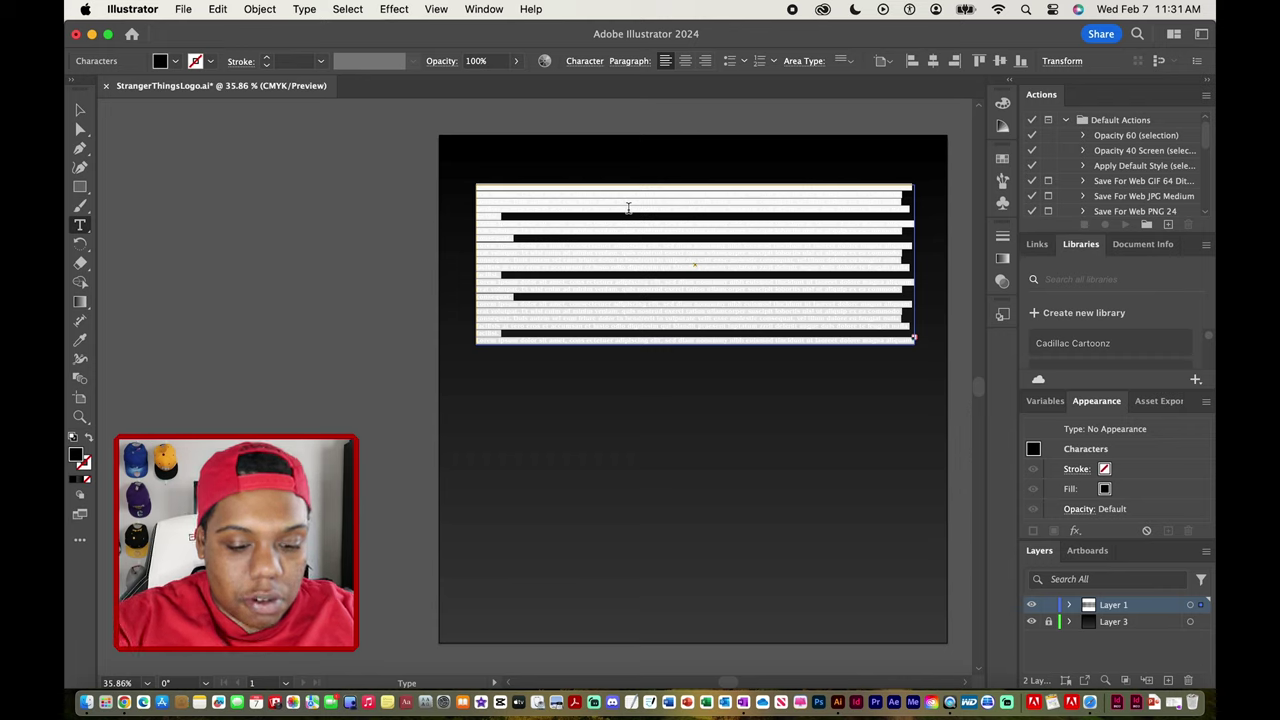
Step: Replace the placeholder text with CADILLAC CARTOONZ on two lines in capitals and fill it with red
key("BackSpace")
type("ST")
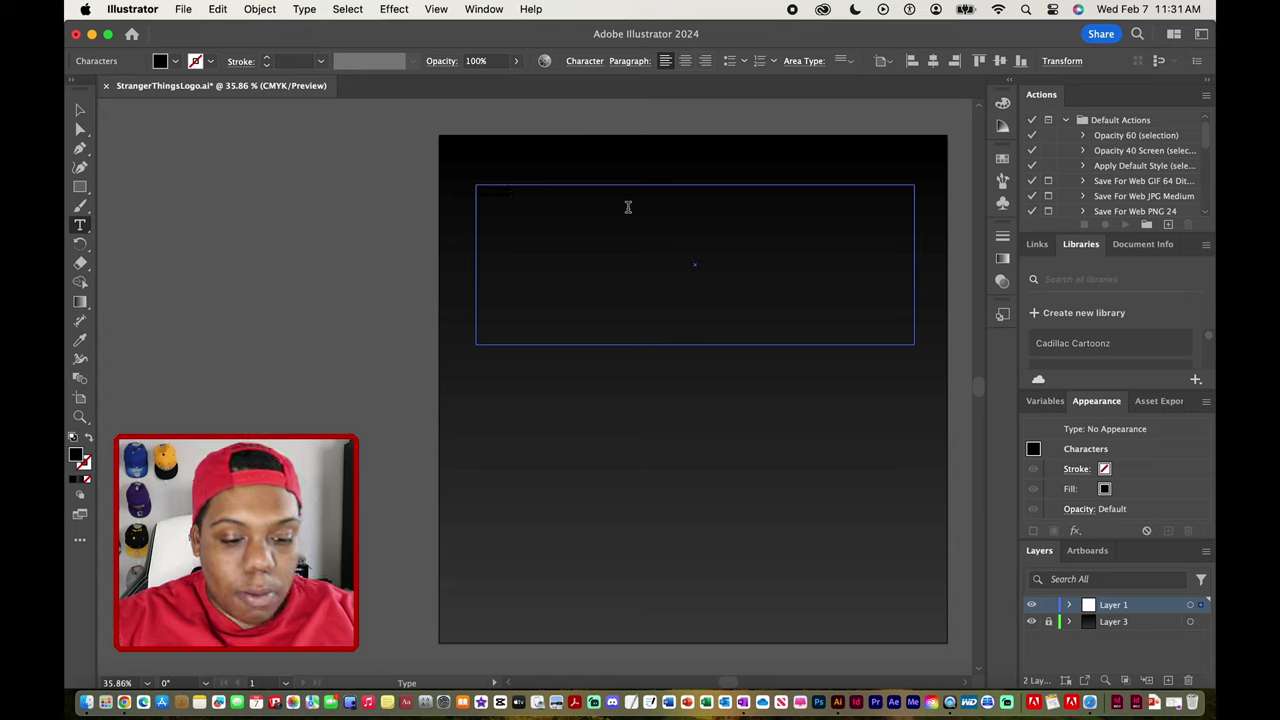
key("super+a")
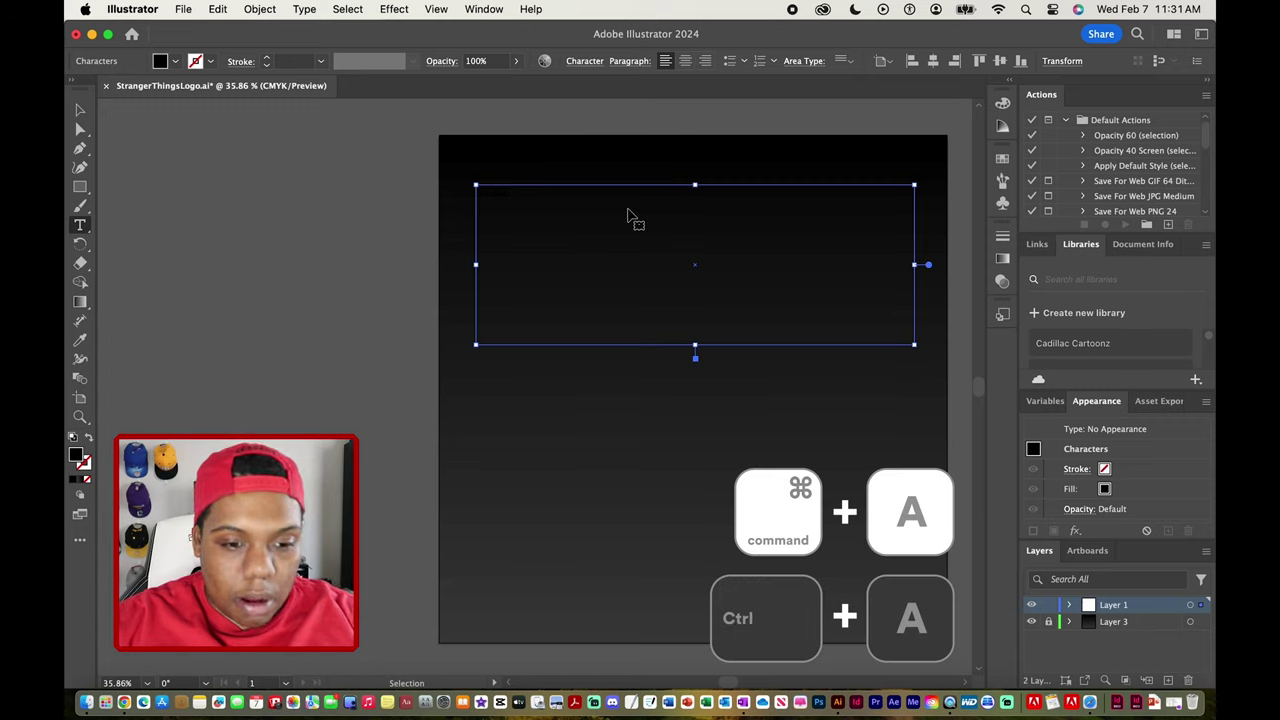
key("super+a")
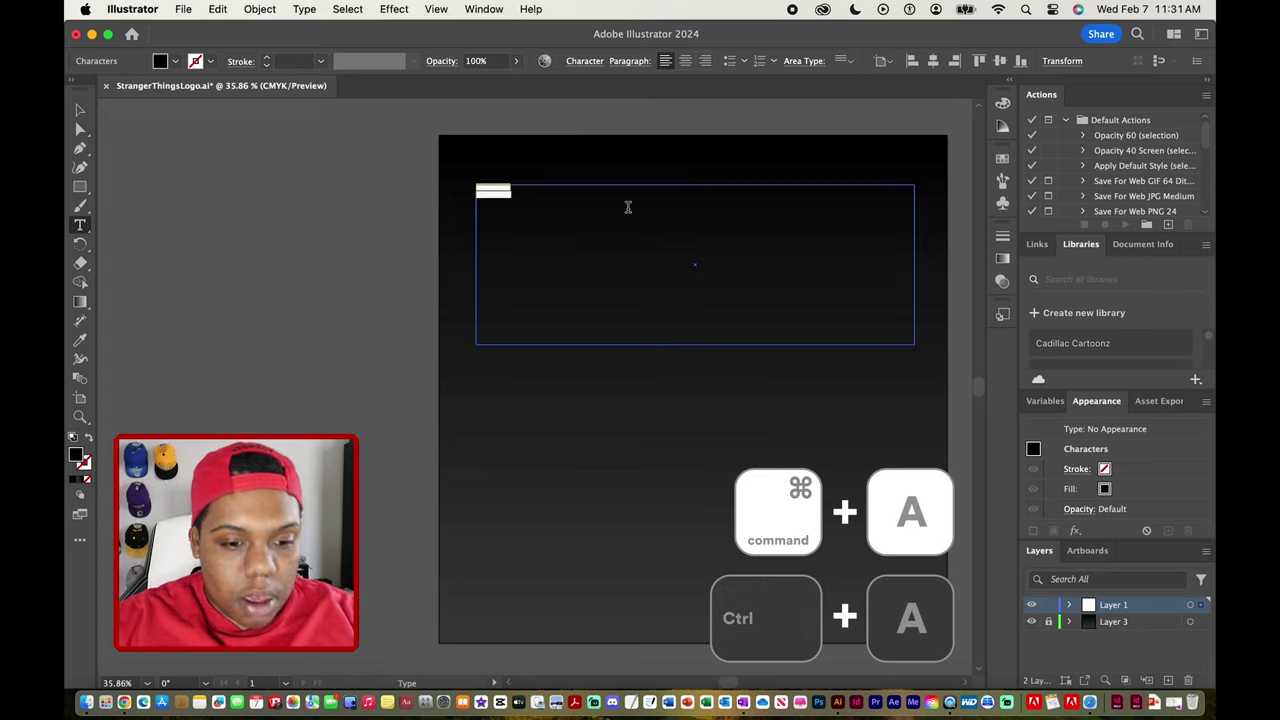
left_click(175, 63)
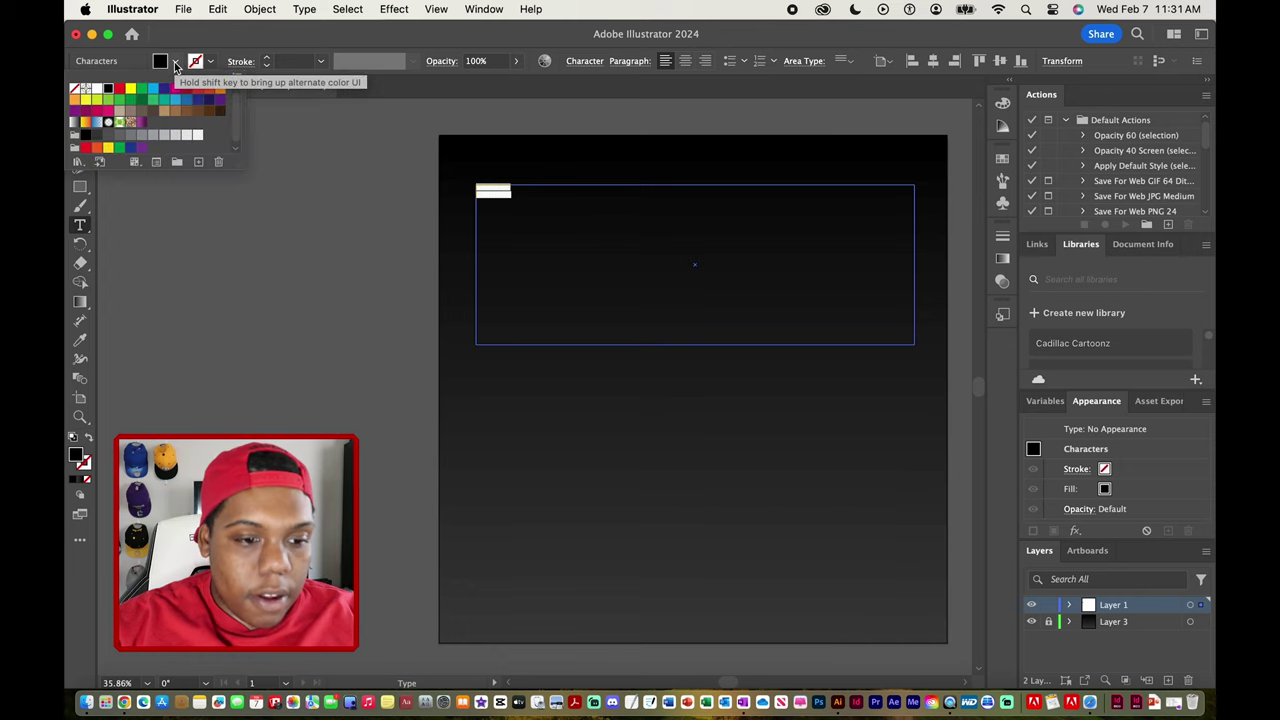
left_click(120, 91)
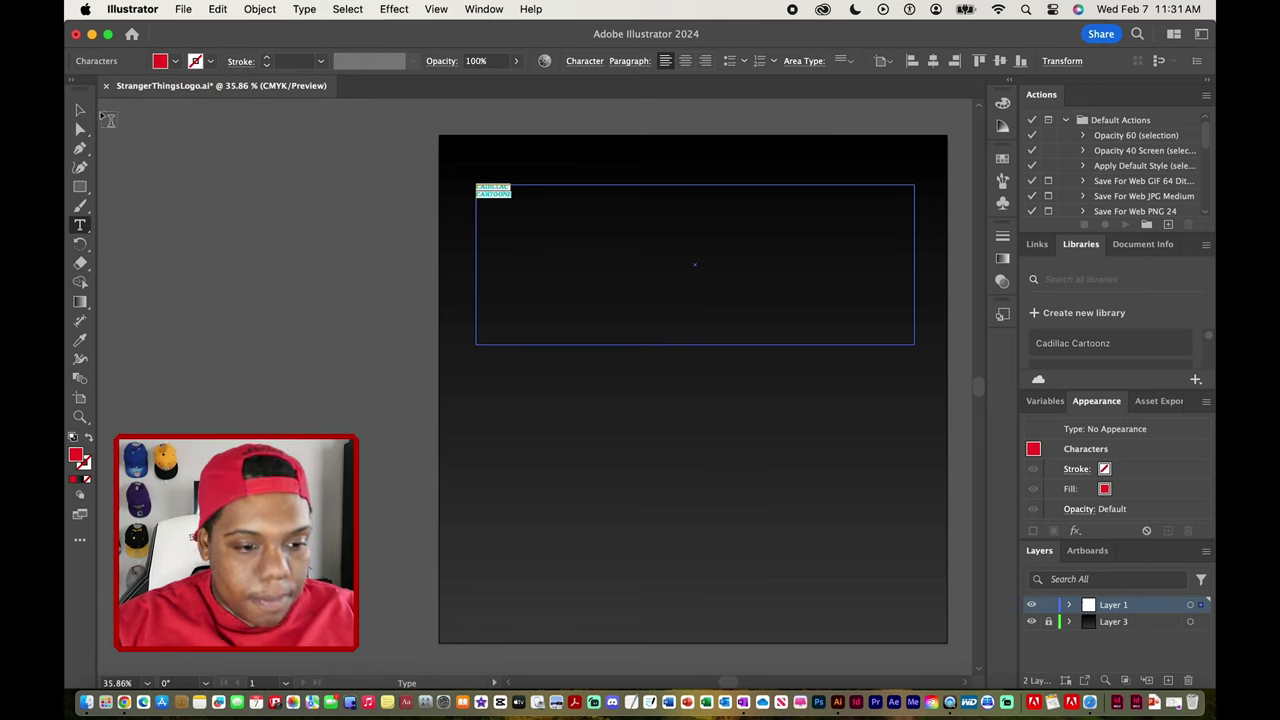
Step: Set the font size of the CADILLAC CARTOONZ text to 72 pt and finish editing it
left_click(583, 62)
left_click(491, 135)
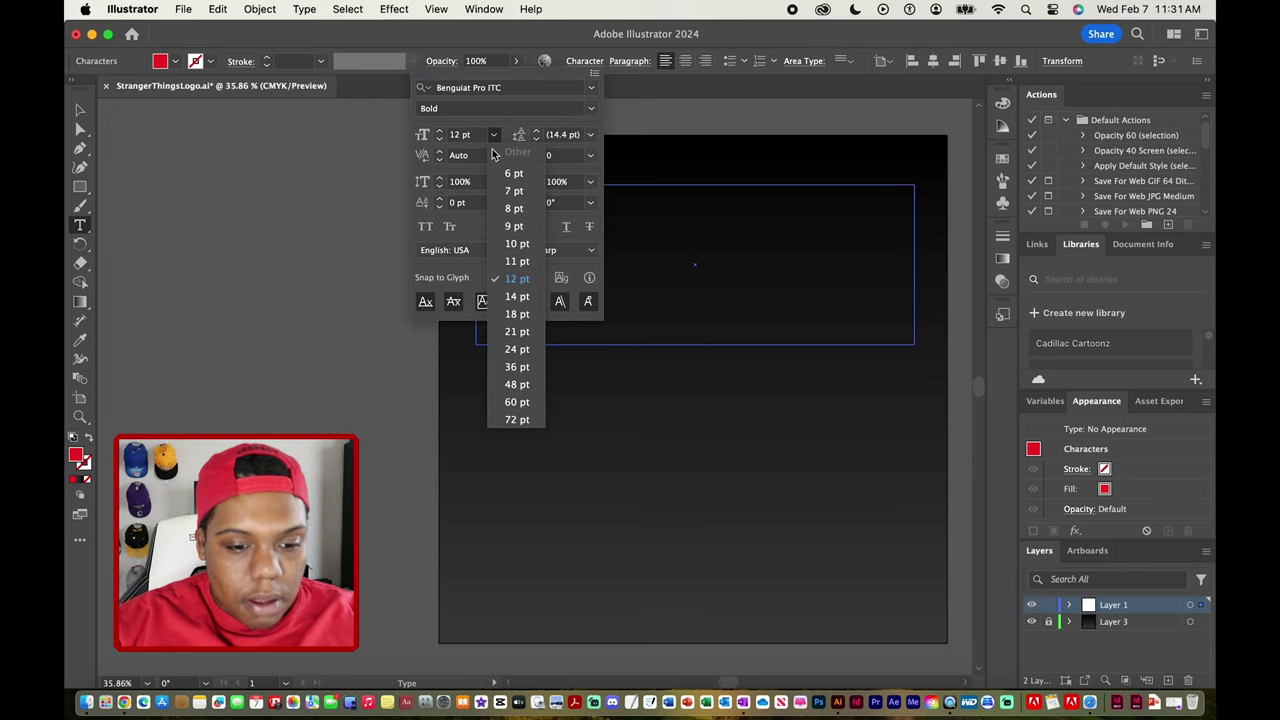
left_click(514, 416)
key("Escape")
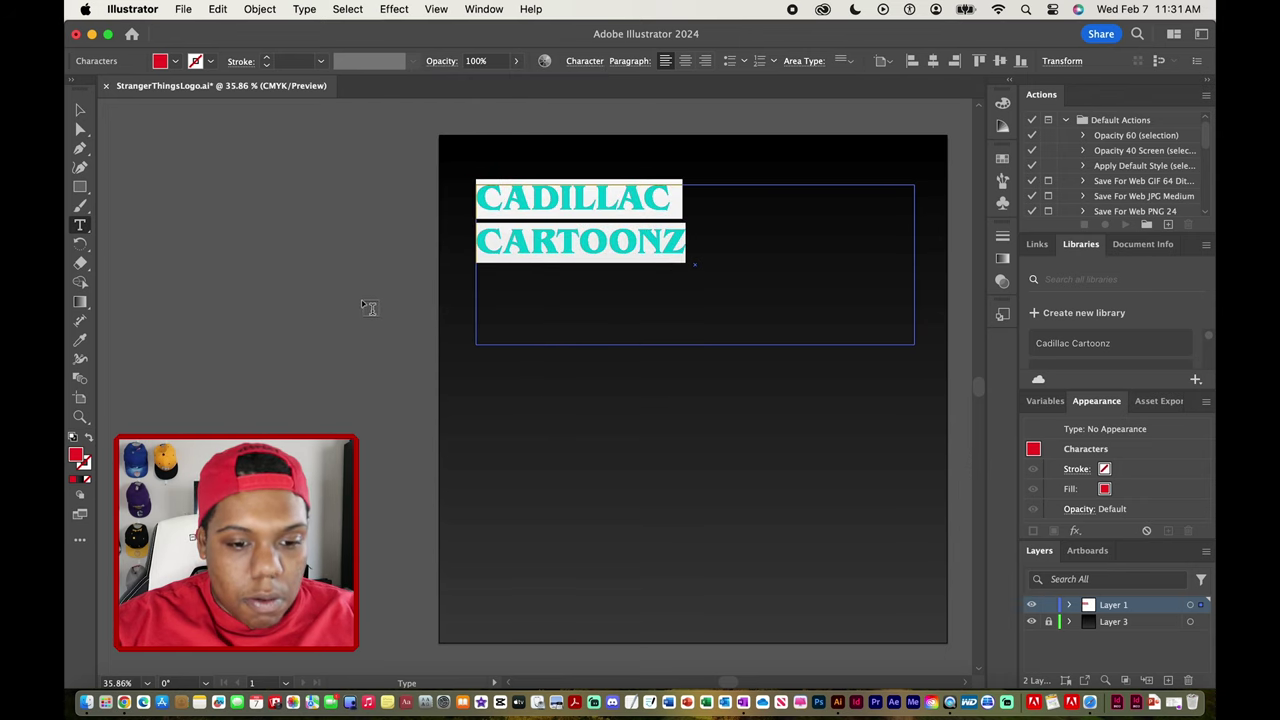
key("Escape")
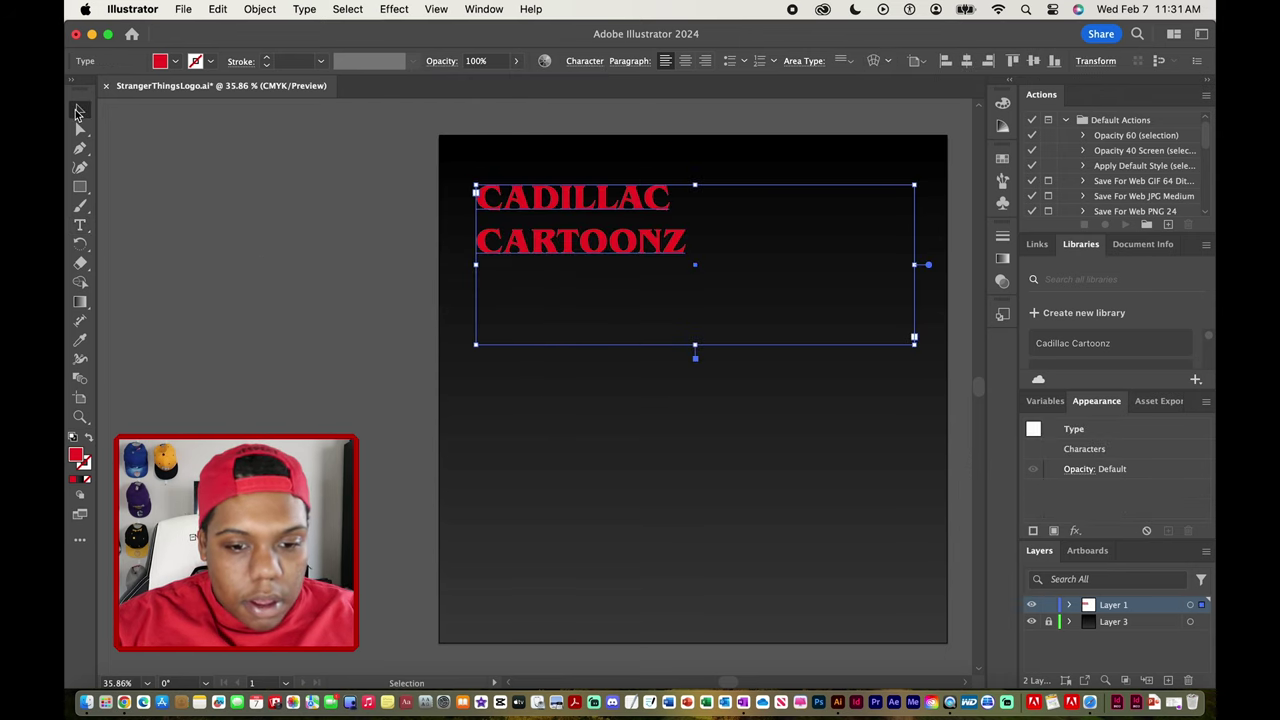
Step: Enlarge the CADILLAC CARTOONZ text to 148 pt, center-align its two lines and deselect it
left_click(586, 62)
left_click_drag(441, 134, 441, 134)
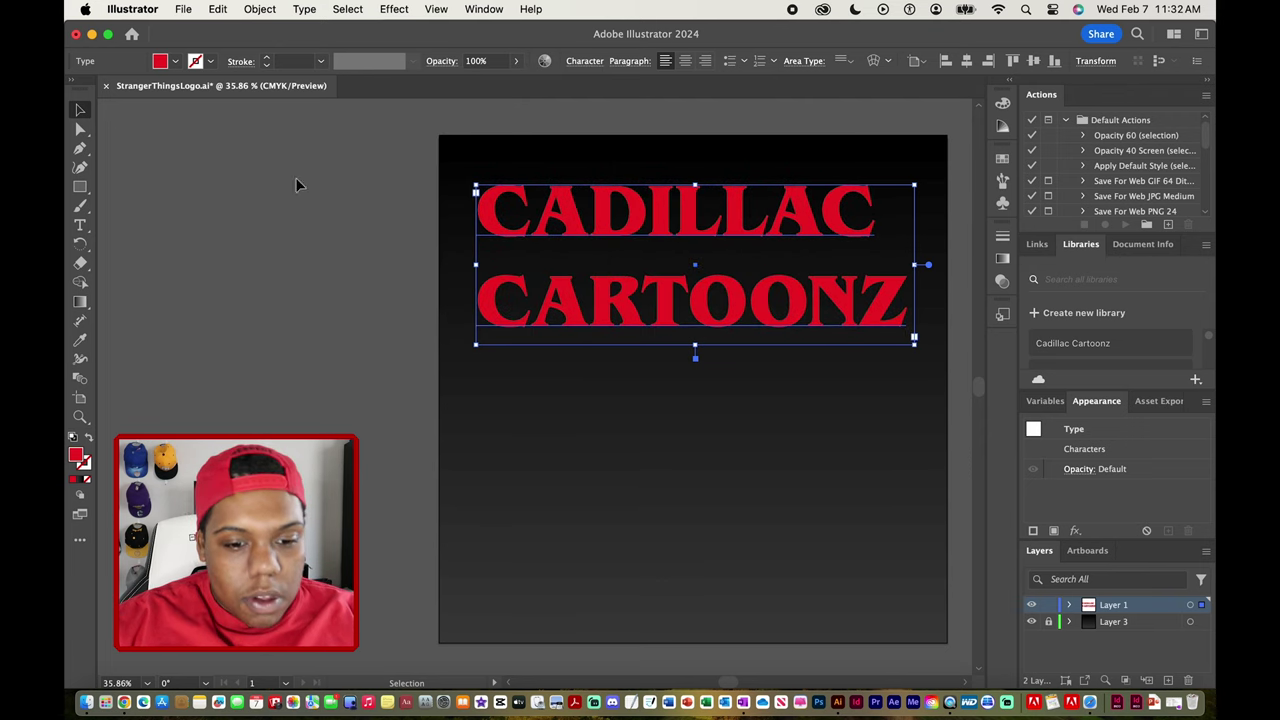
left_click(686, 62)
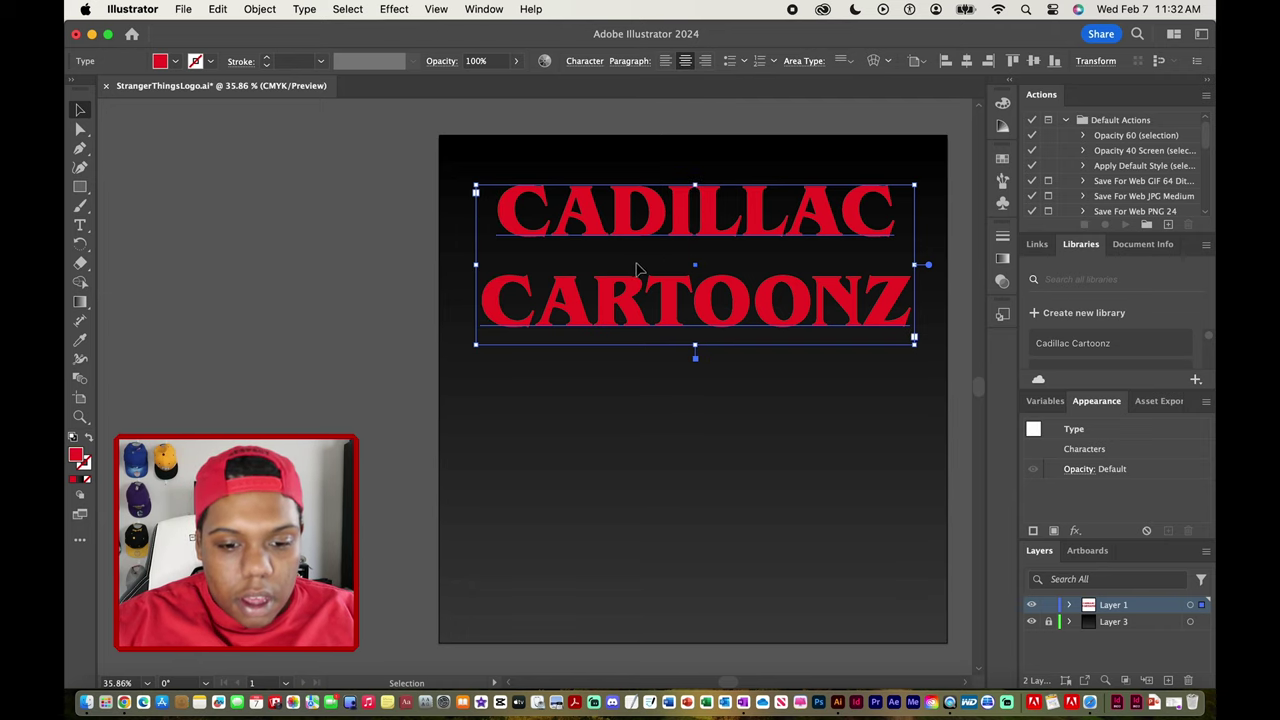
left_click(612, 398)
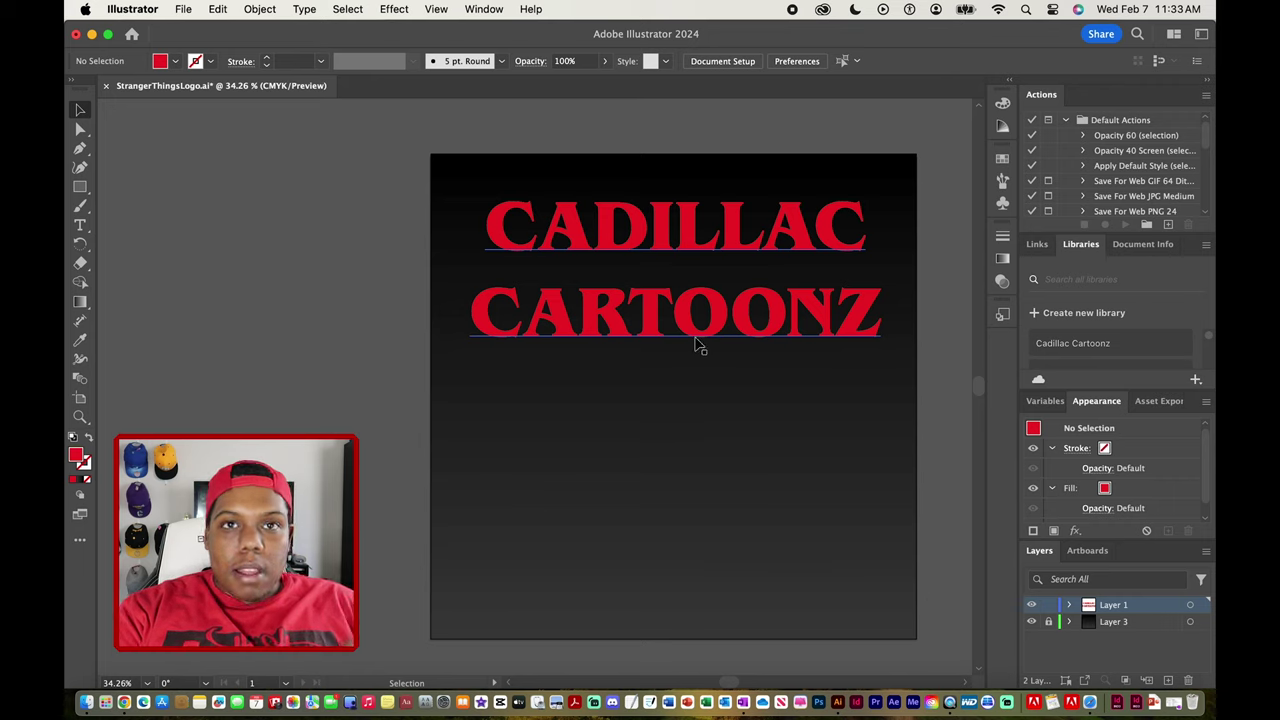
Step: With the Touch Type tool, scale the first C of CADILLAC proportionally to about 149% and lower its baseline by about 52 pt
left_click(610, 224)
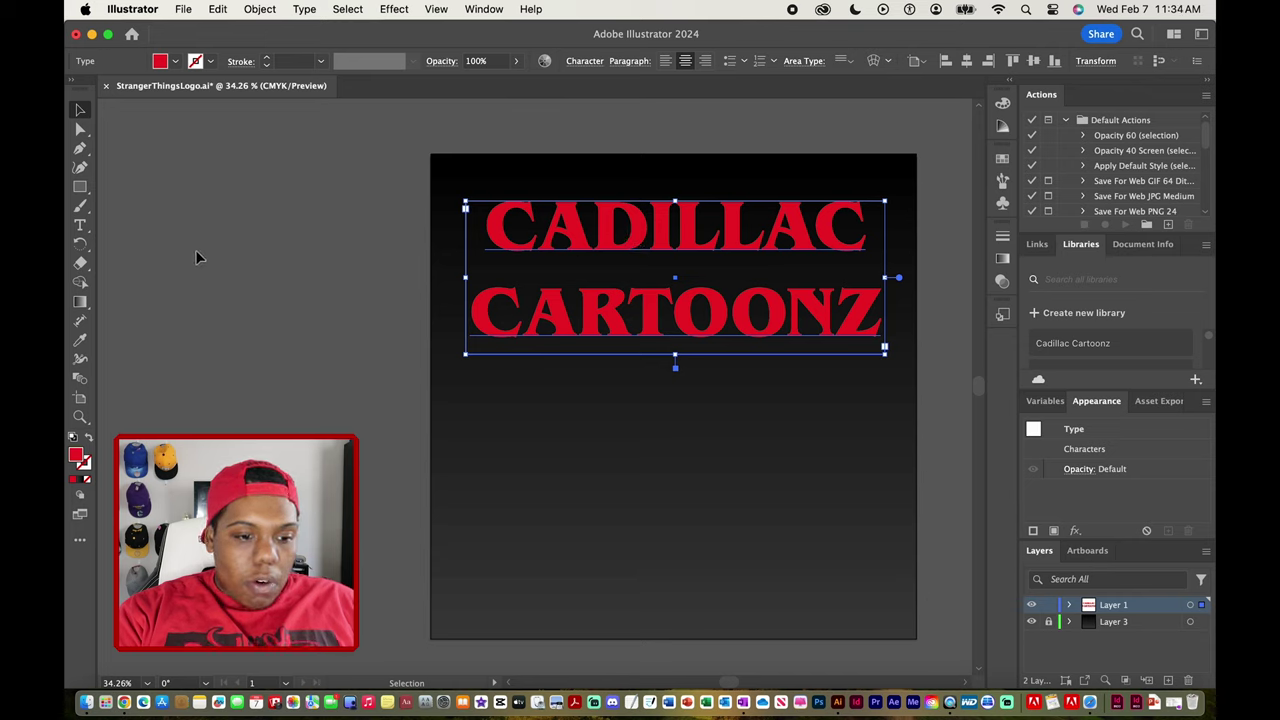
left_click(82, 227)
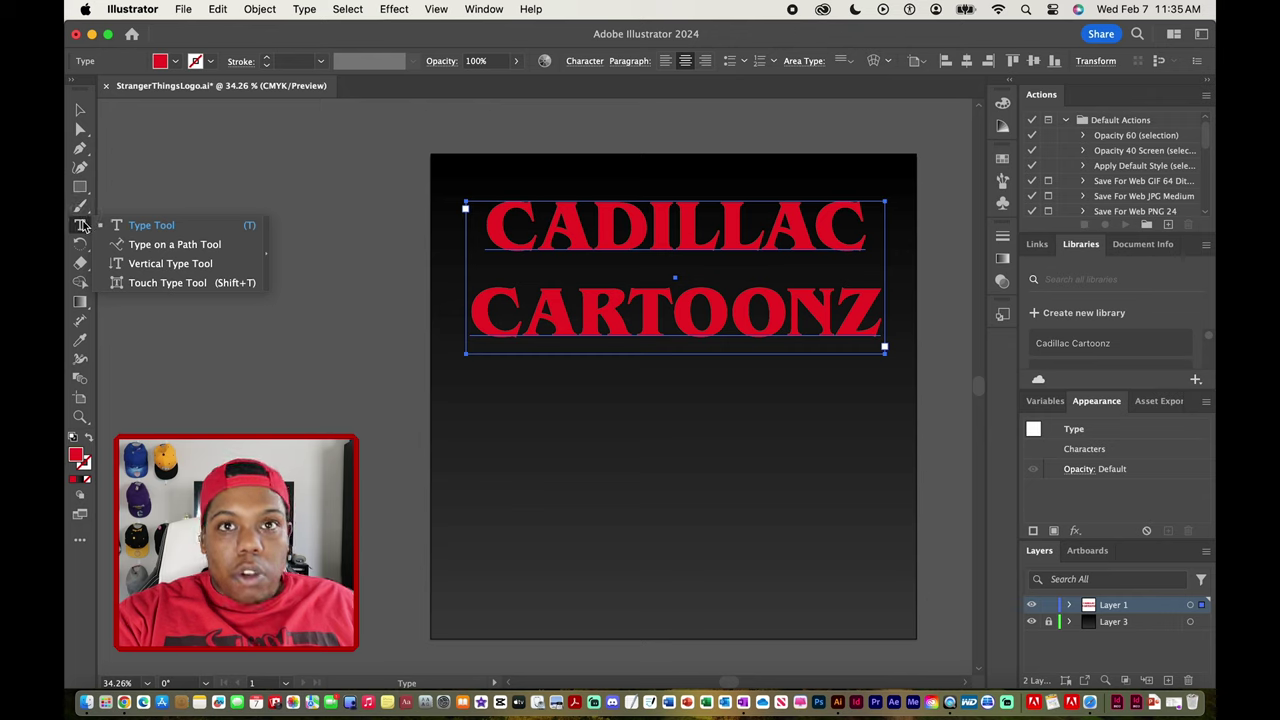
left_click(82, 225)
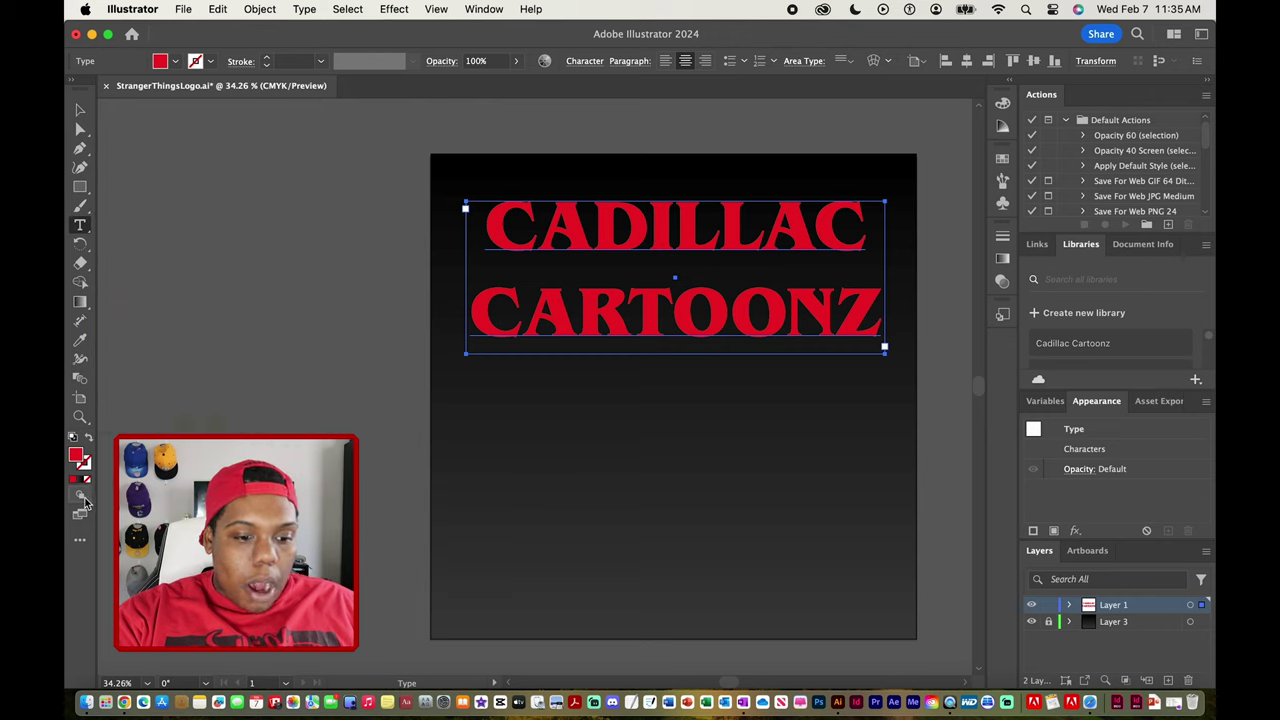
left_click(80, 545)
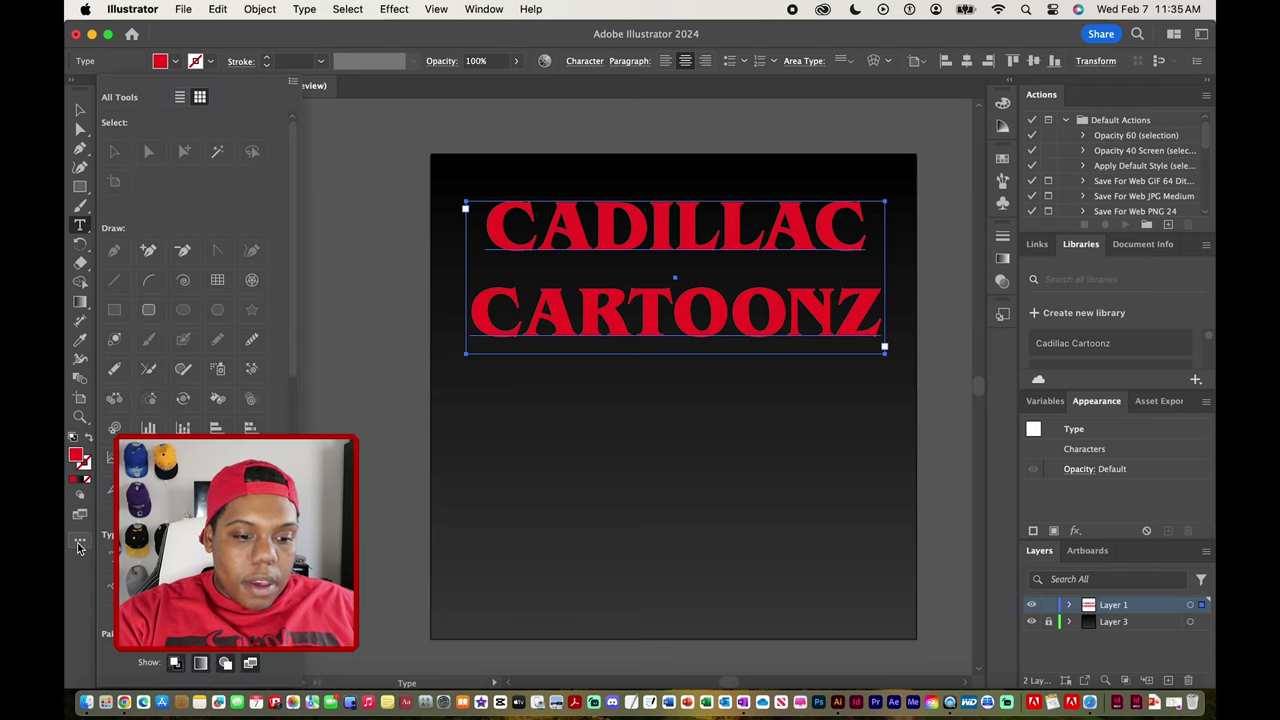
left_click_drag(293, 209, 291, 343)
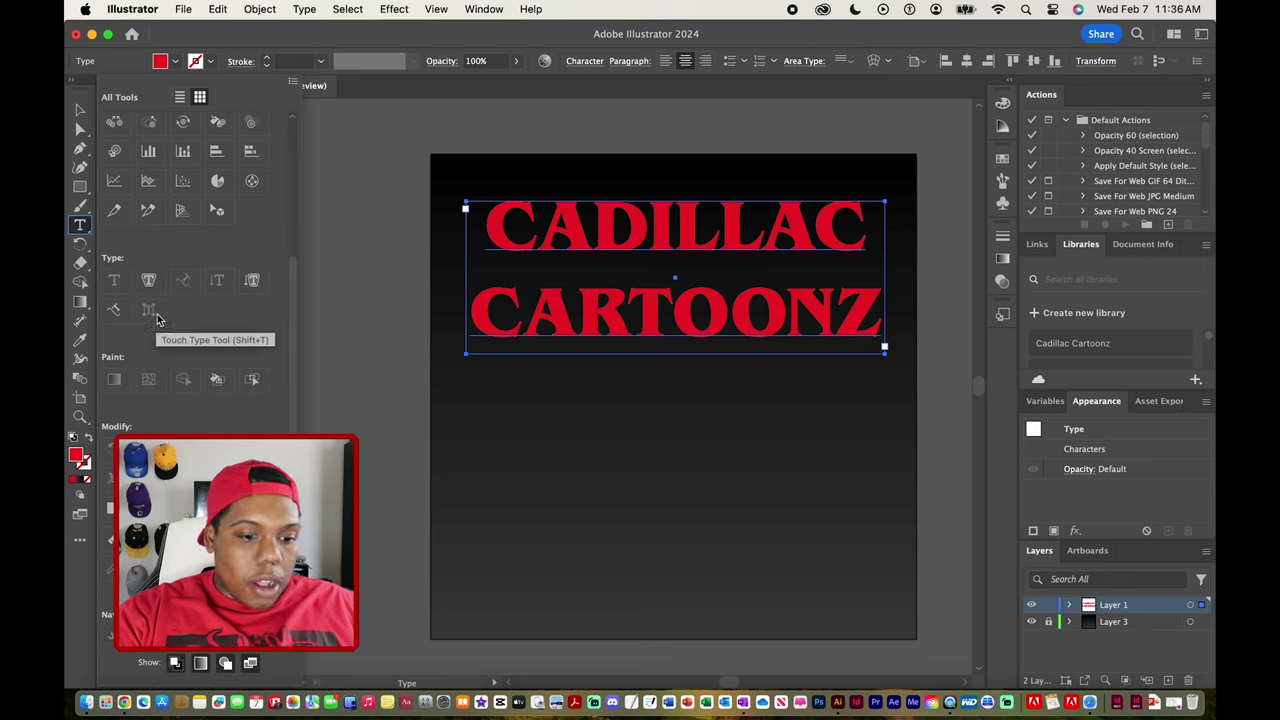
left_click(82, 228)
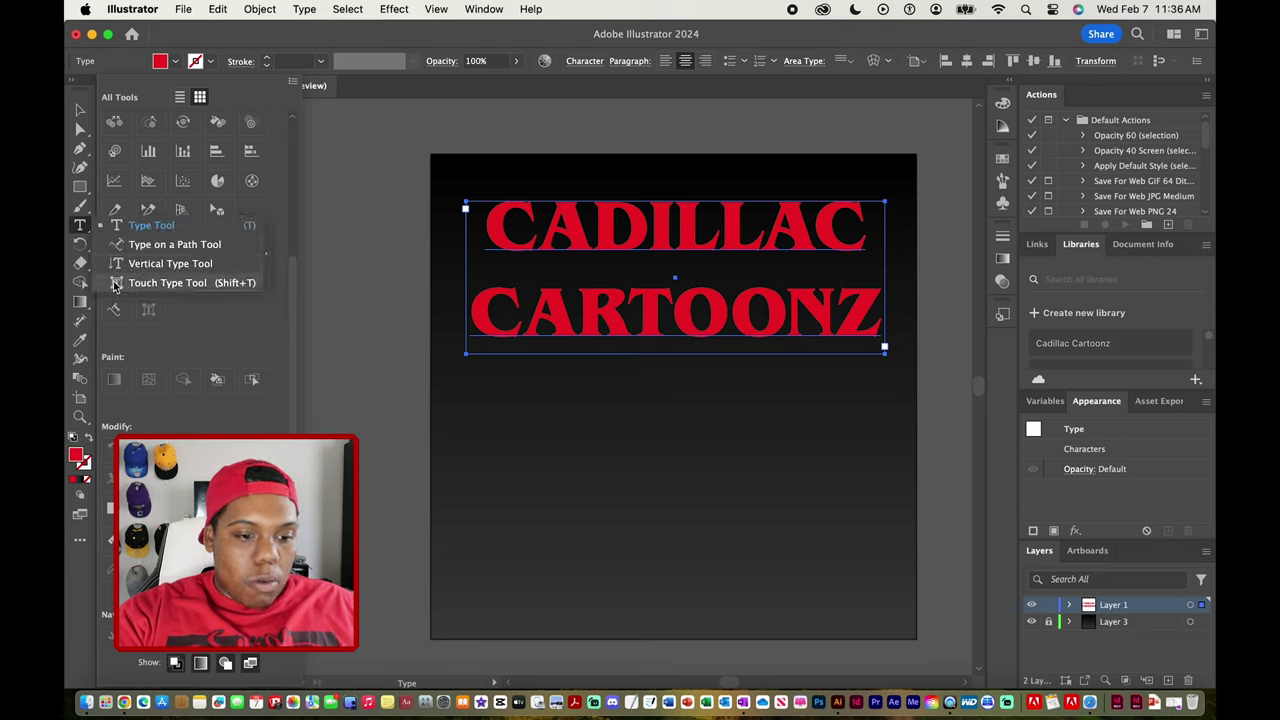
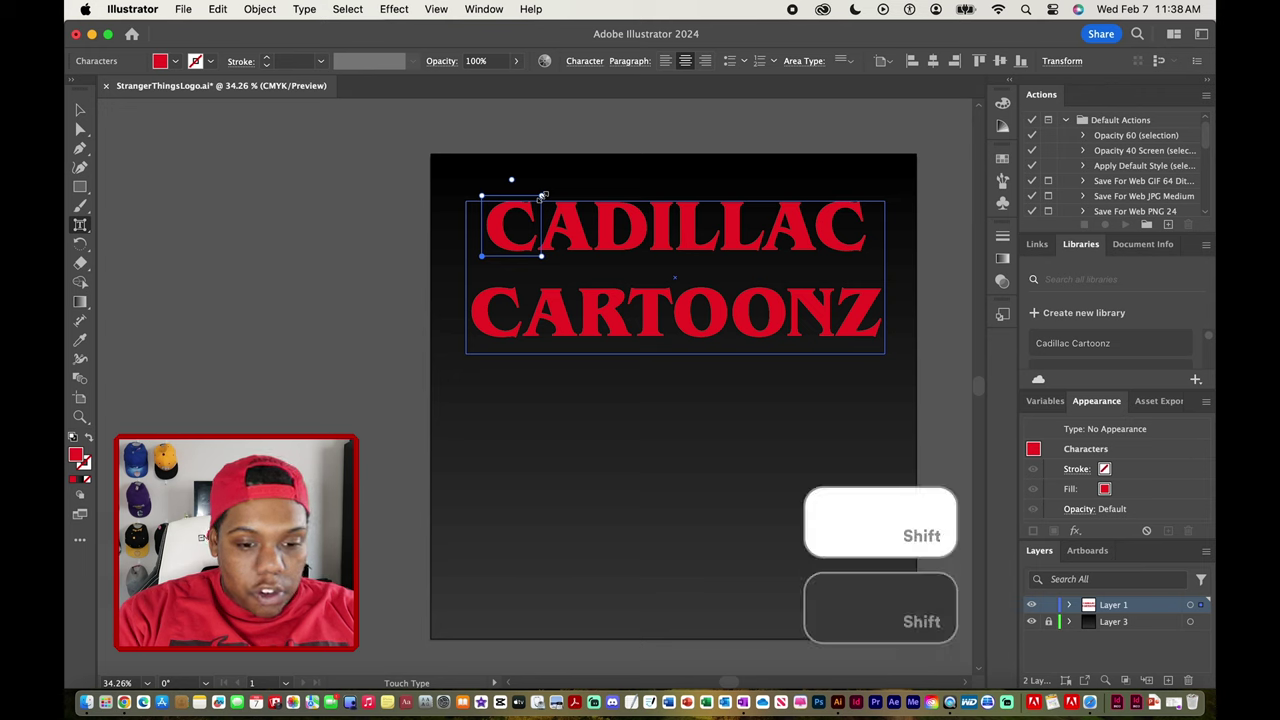
left_click_drag(542, 196, 587, 168)
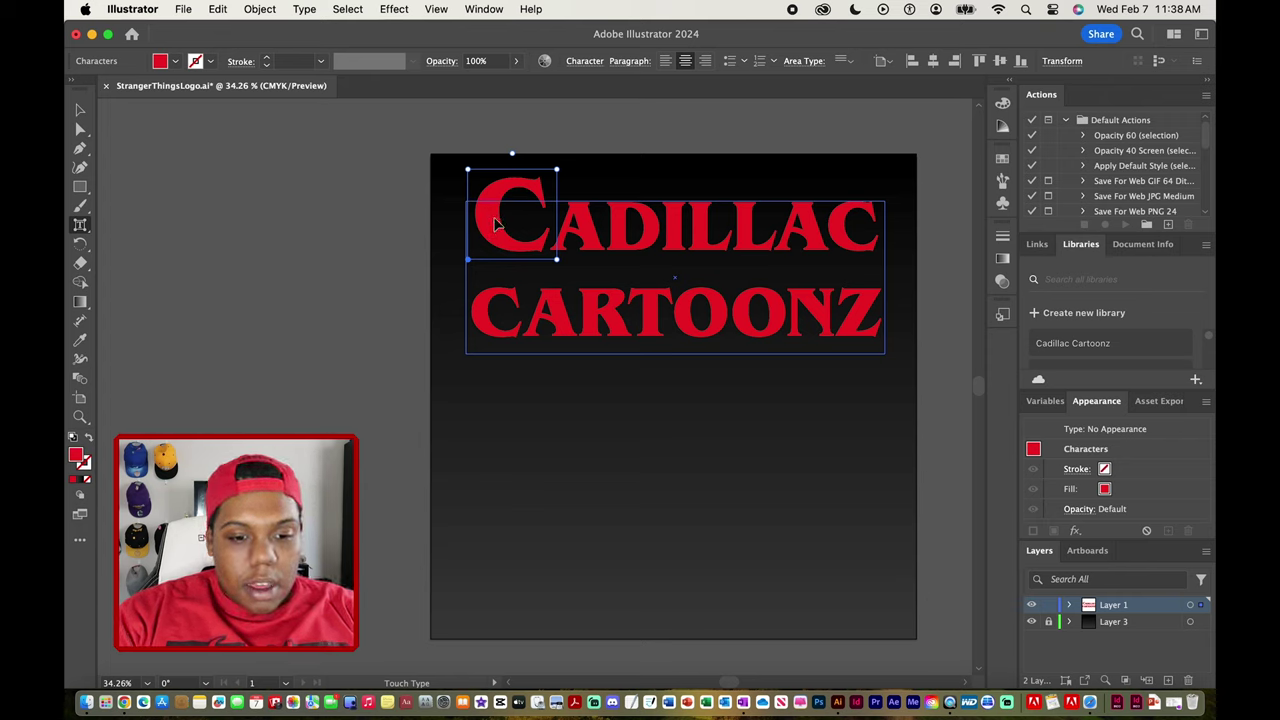
left_click_drag(494, 222, 497, 250)
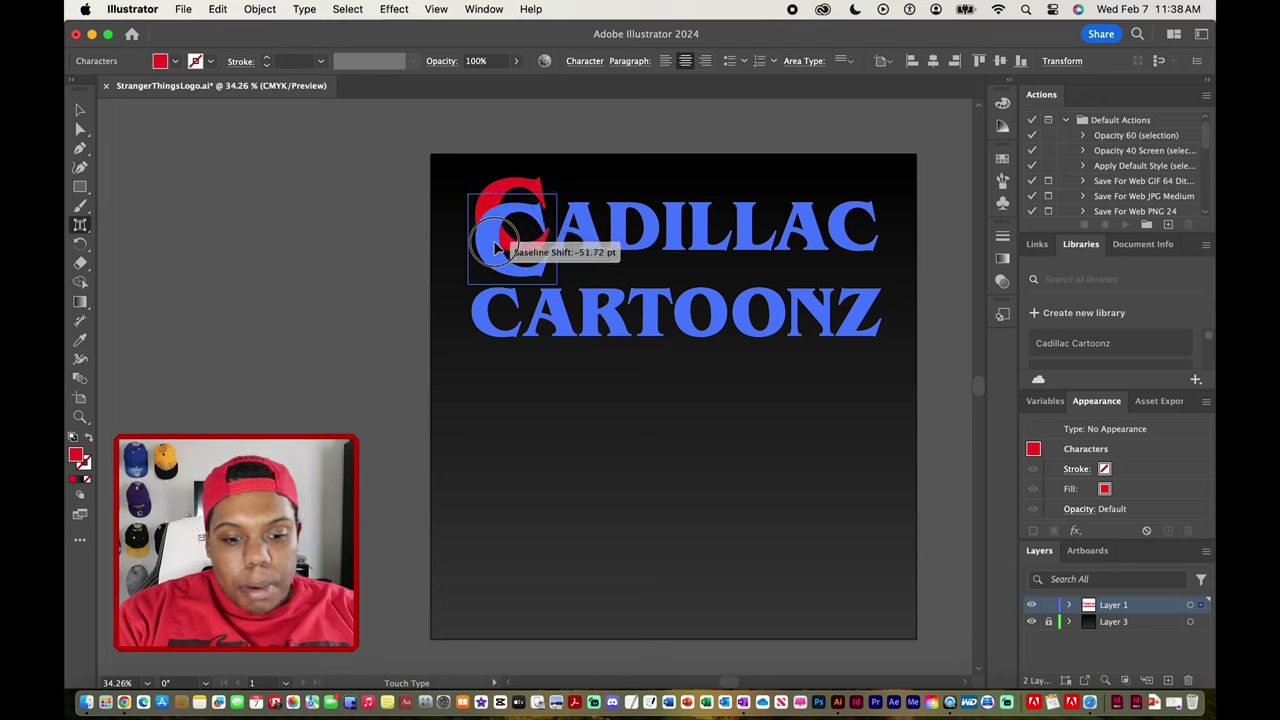
left_click_drag(497, 250, 497, 251)
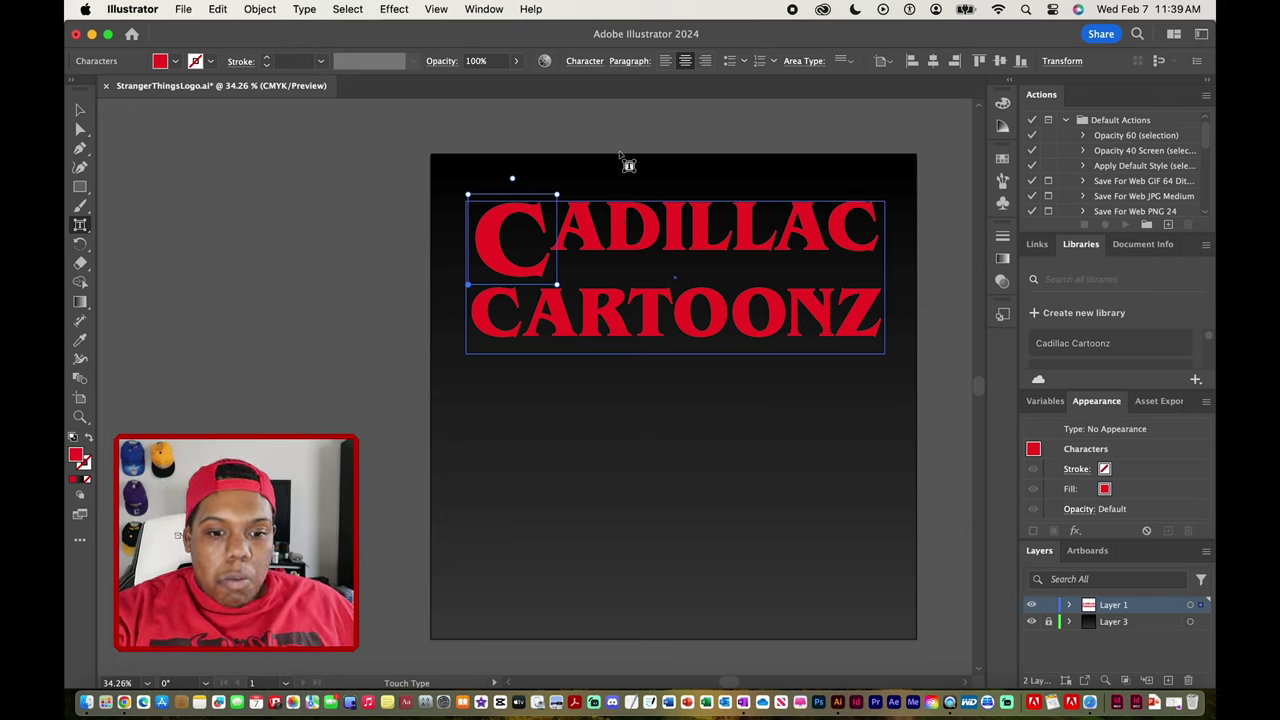
Step: Examine the character settings of the enlarged C in CADILLAC, including its vertical and horizontal scale and baseline shift
left_click(591, 64)
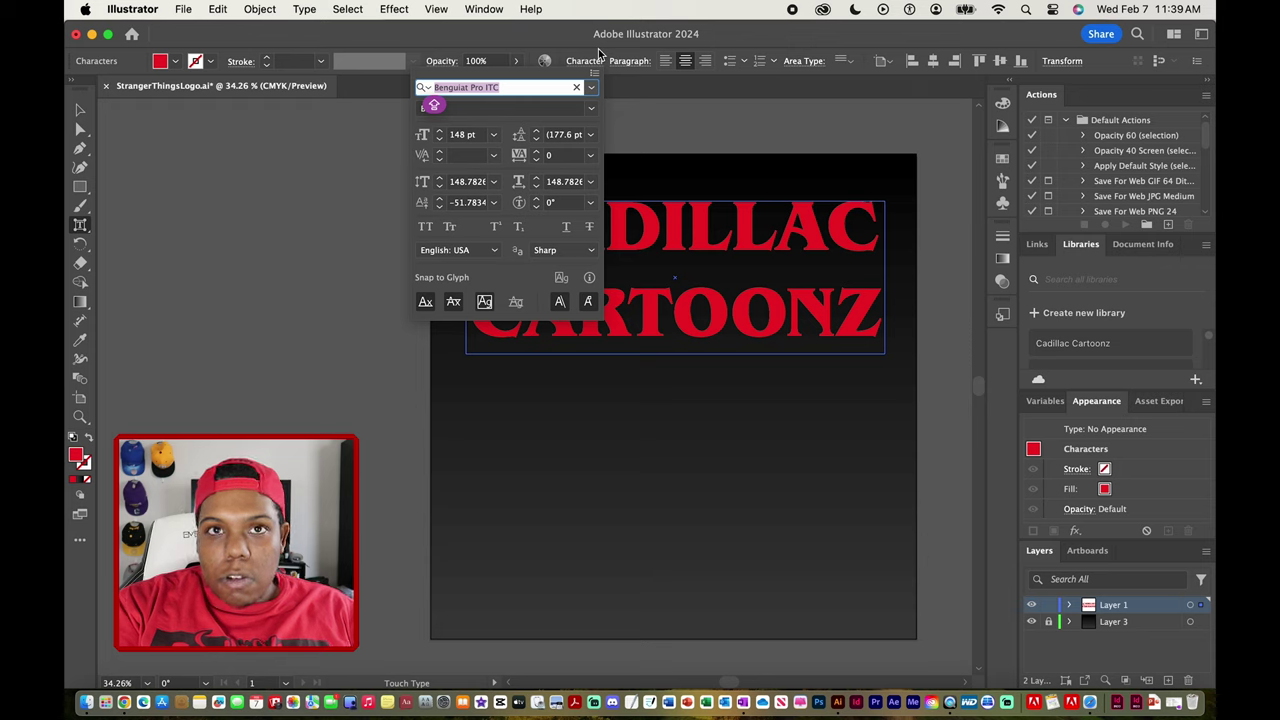
left_click(598, 50)
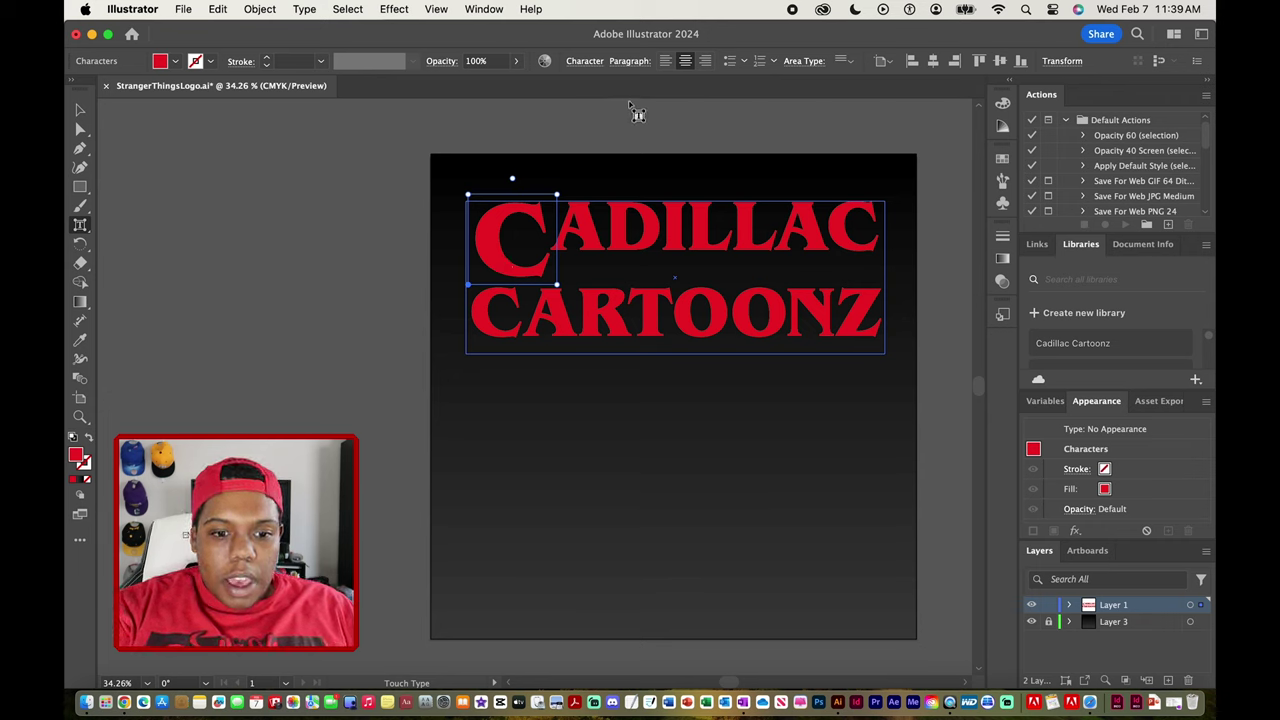
left_click(595, 62)
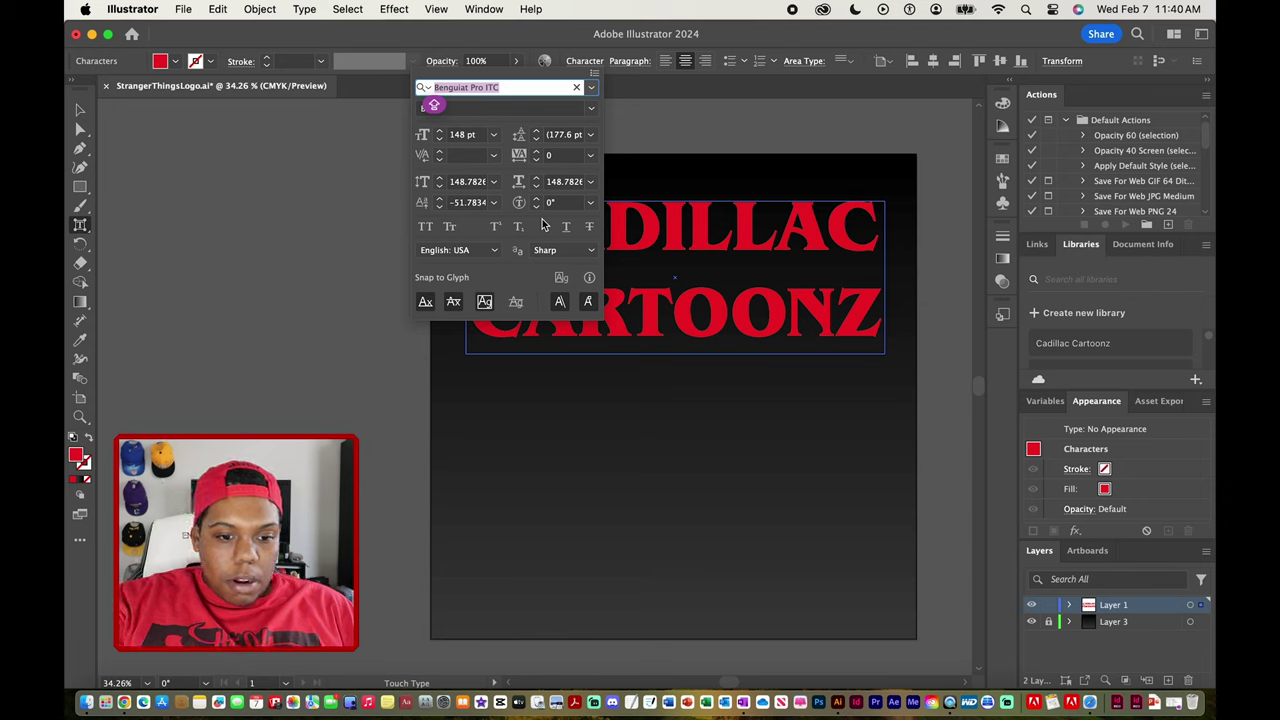
left_click(493, 181)
left_click(499, 185)
left_click(486, 181)
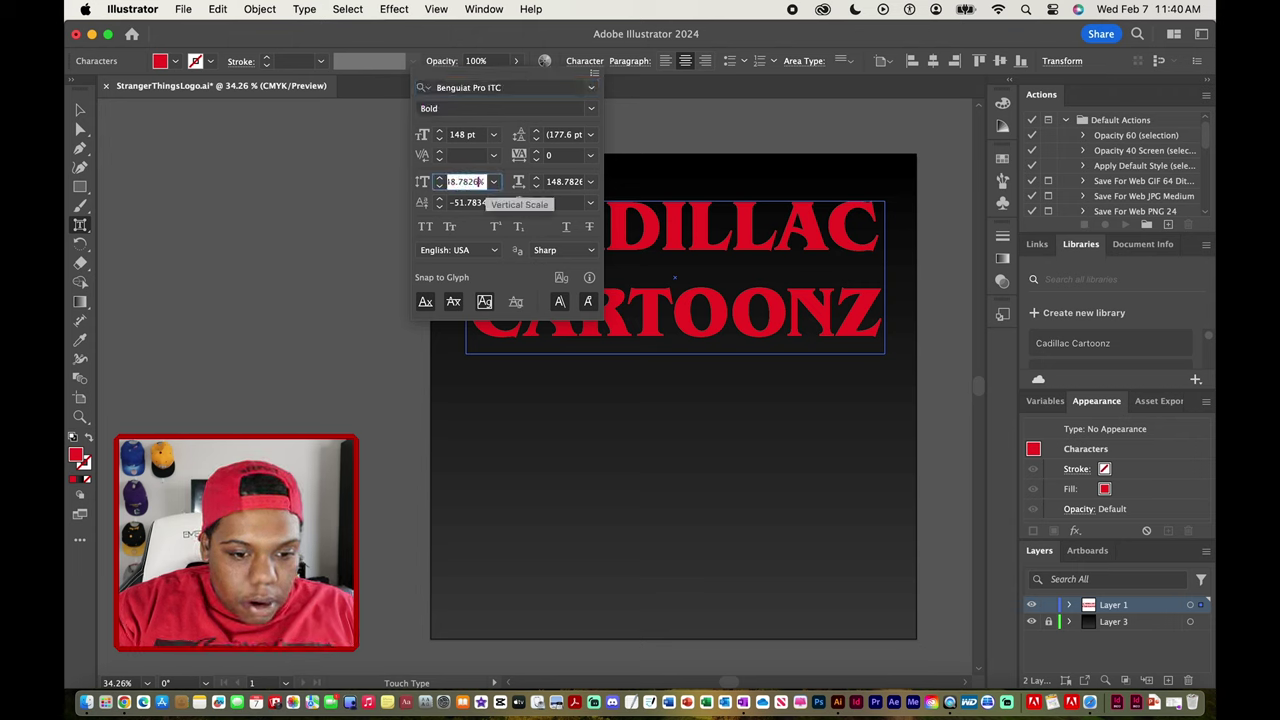
type("%")
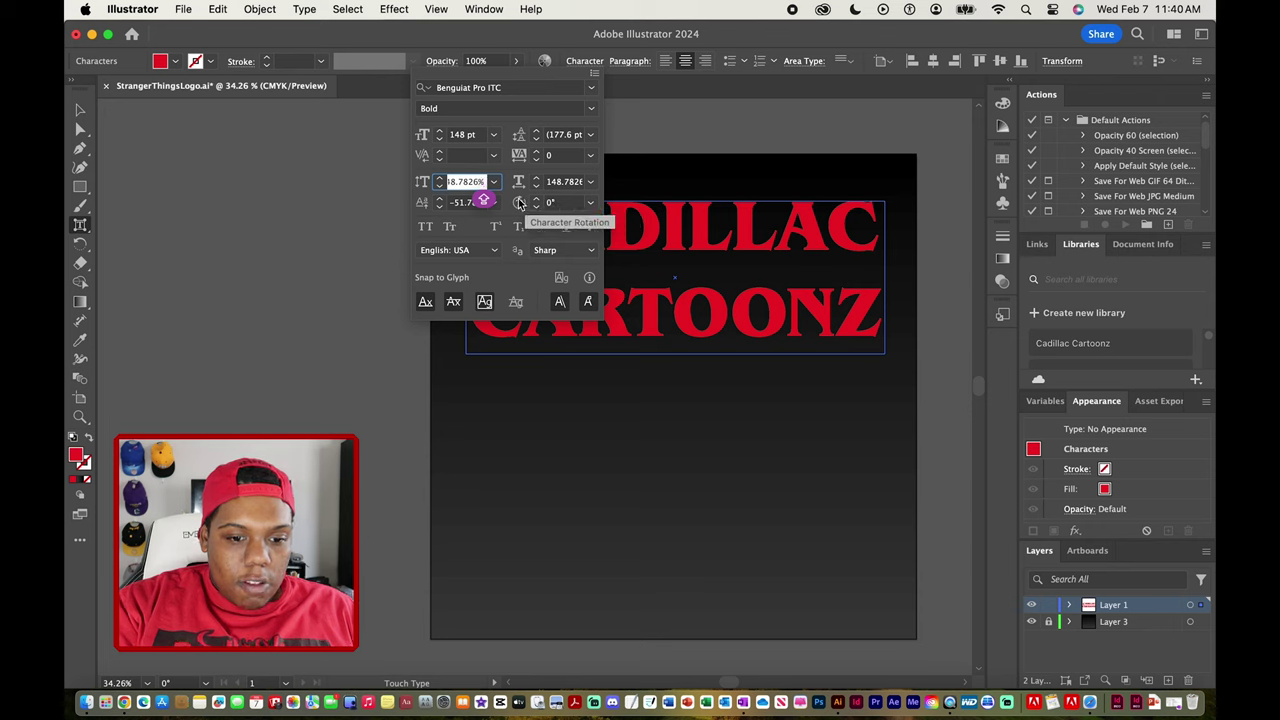
left_click(452, 203)
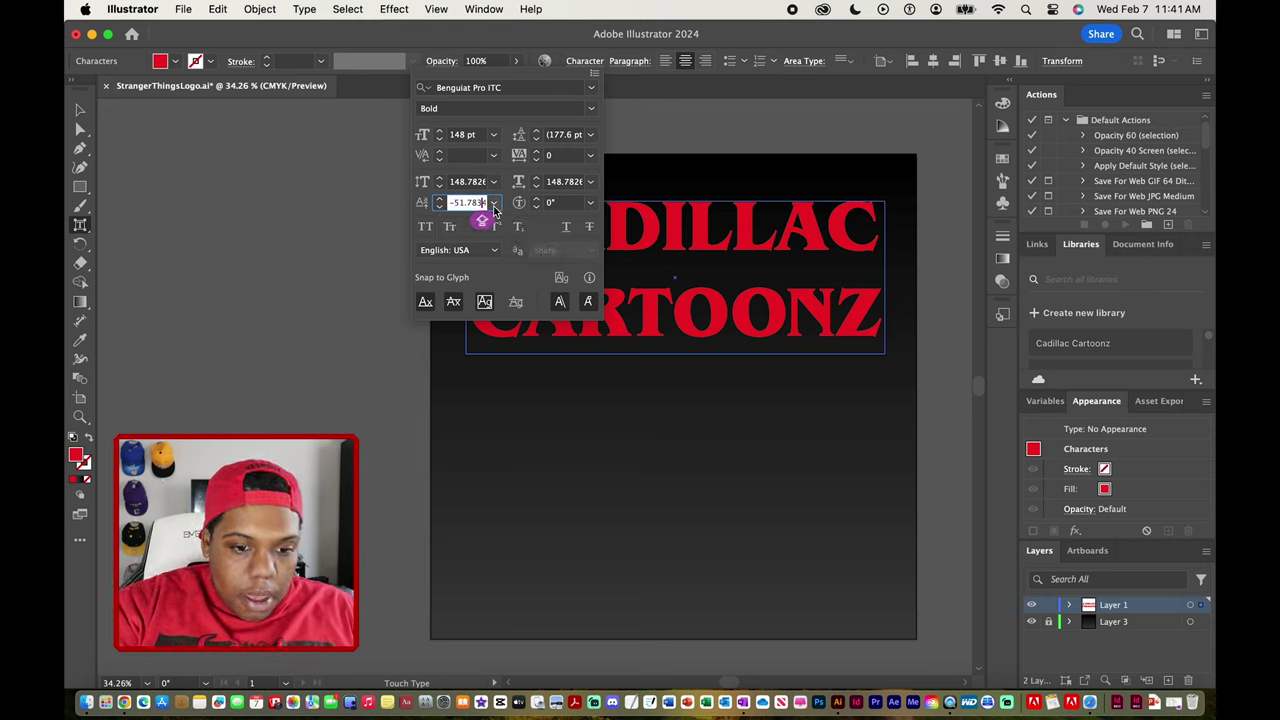
key("Return")
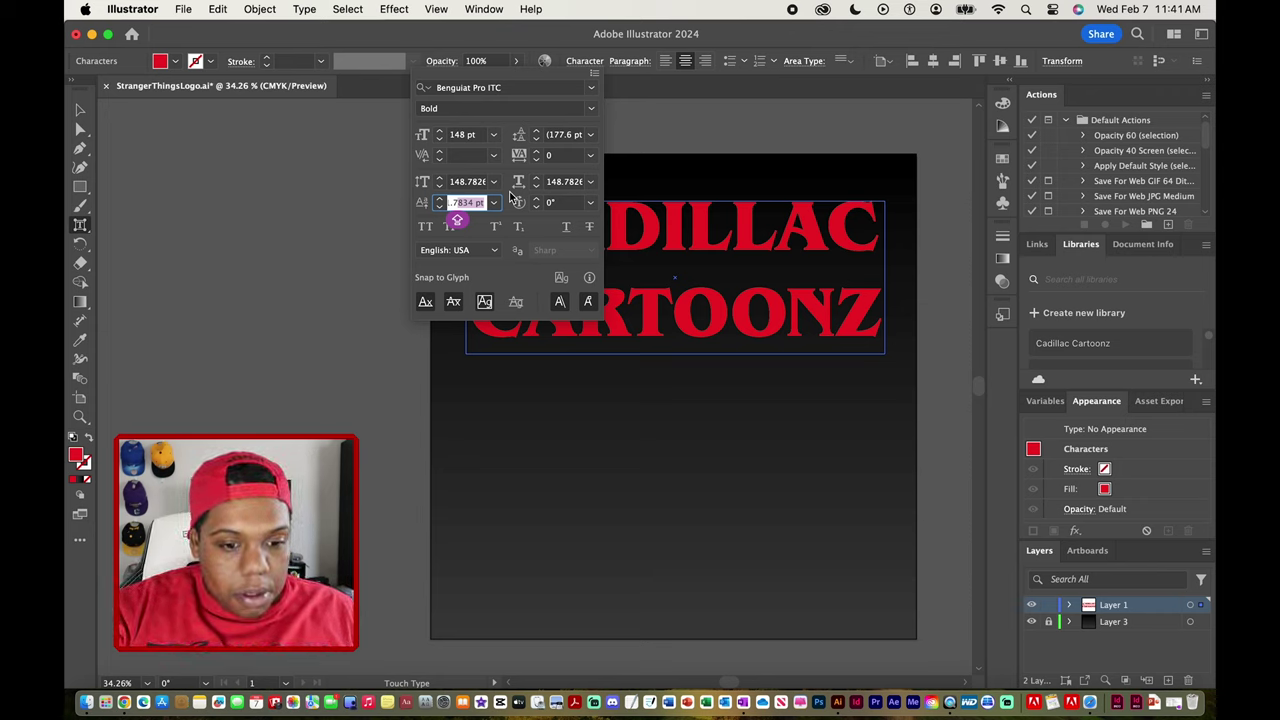
Step: With the Touch Type tool, select the last C of CADILLAC and set its vertical scale to 148.7826%
left_click(80, 110)
left_click(80, 222)
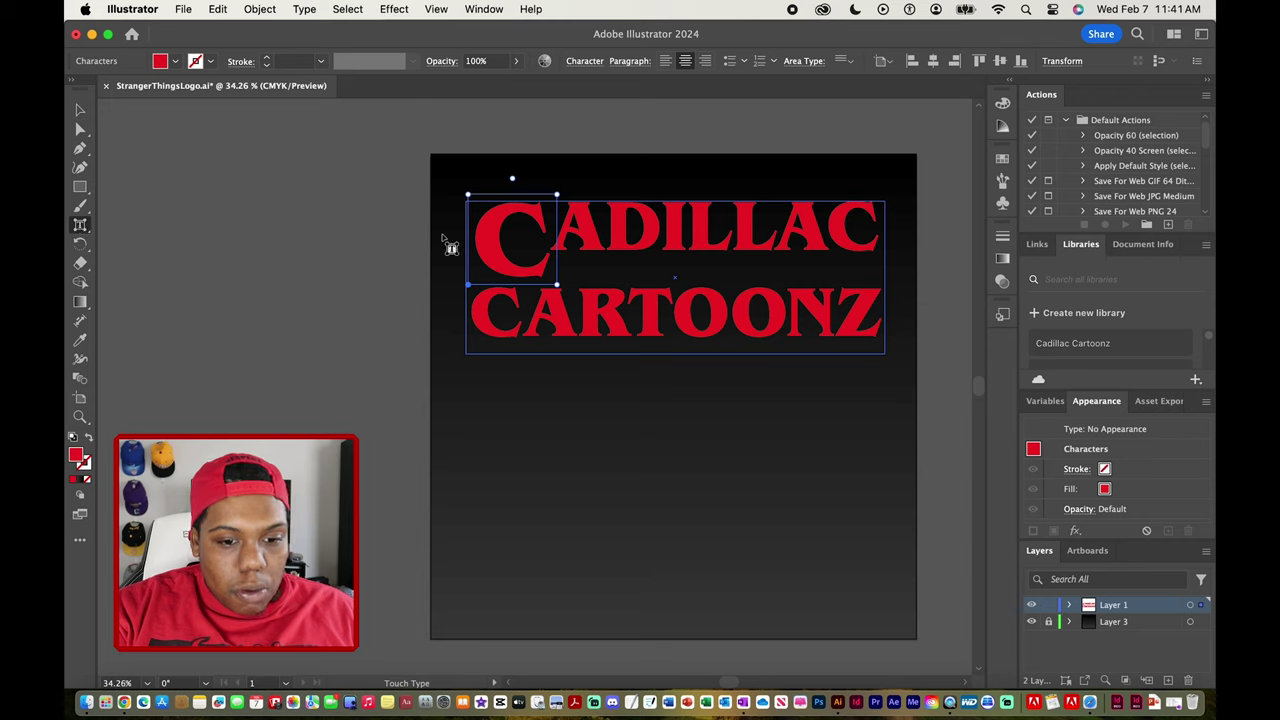
left_click(846, 236)
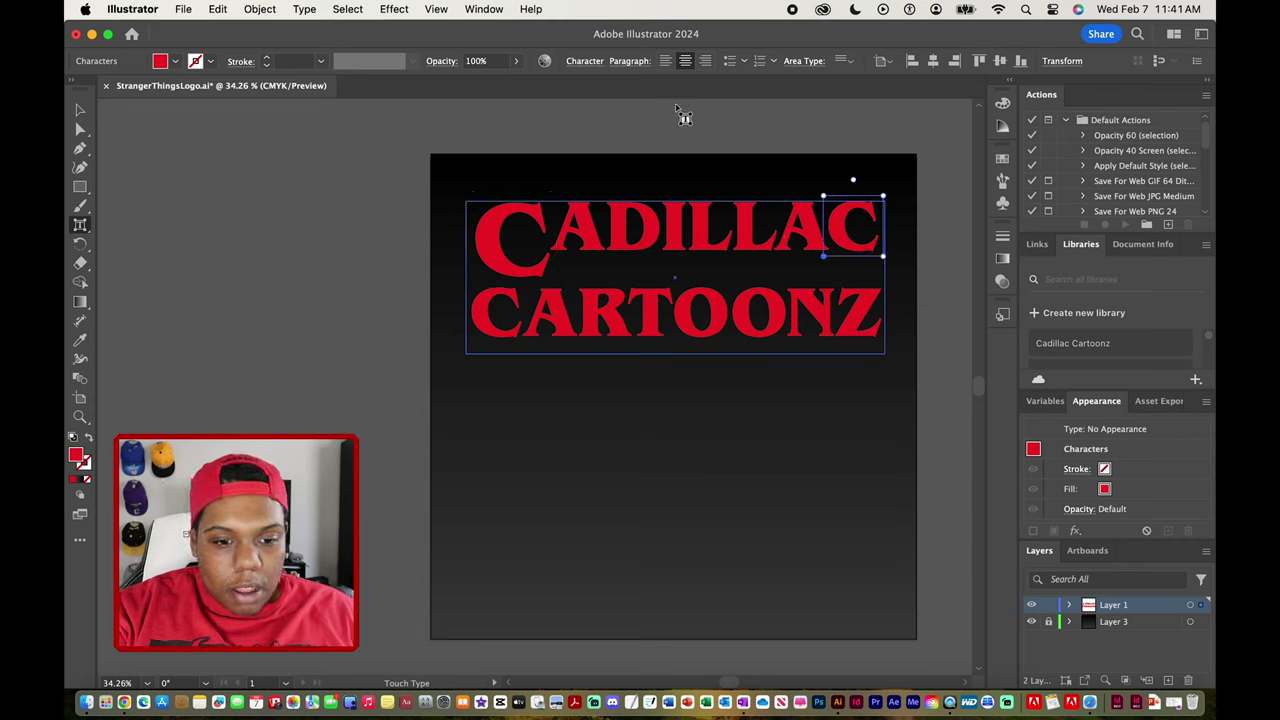
left_click(585, 61)
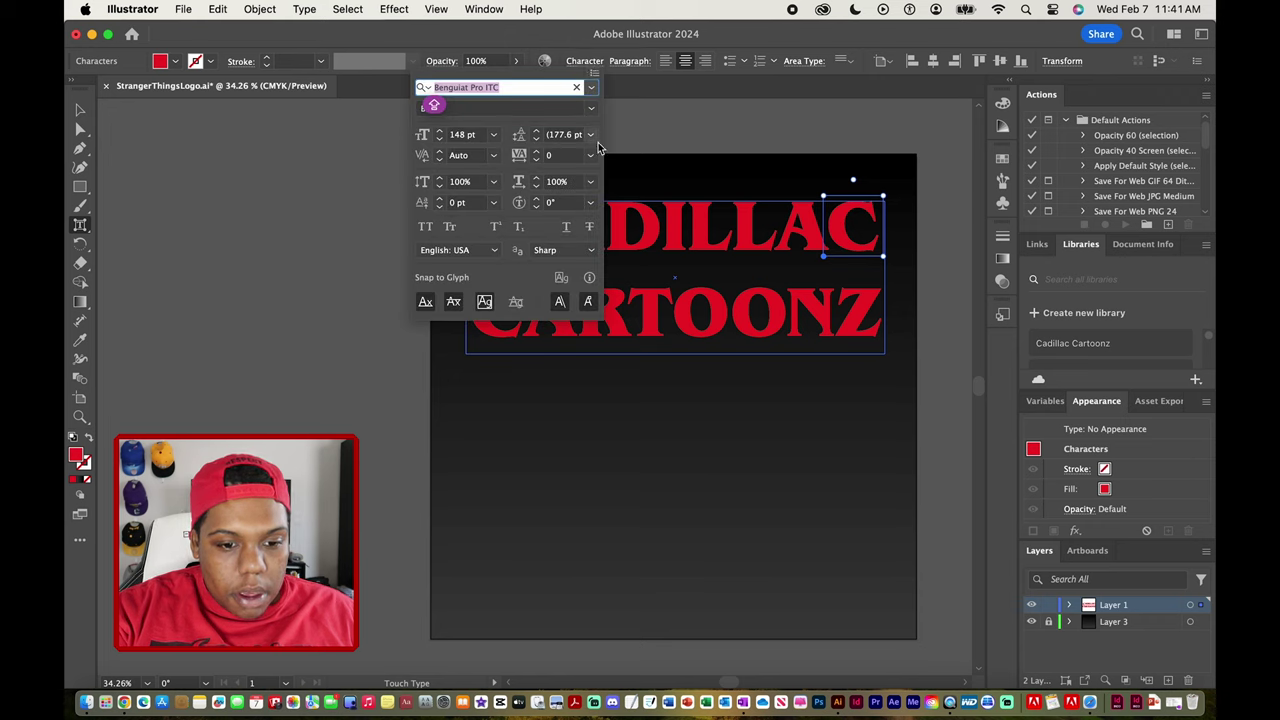
left_click(460, 181)
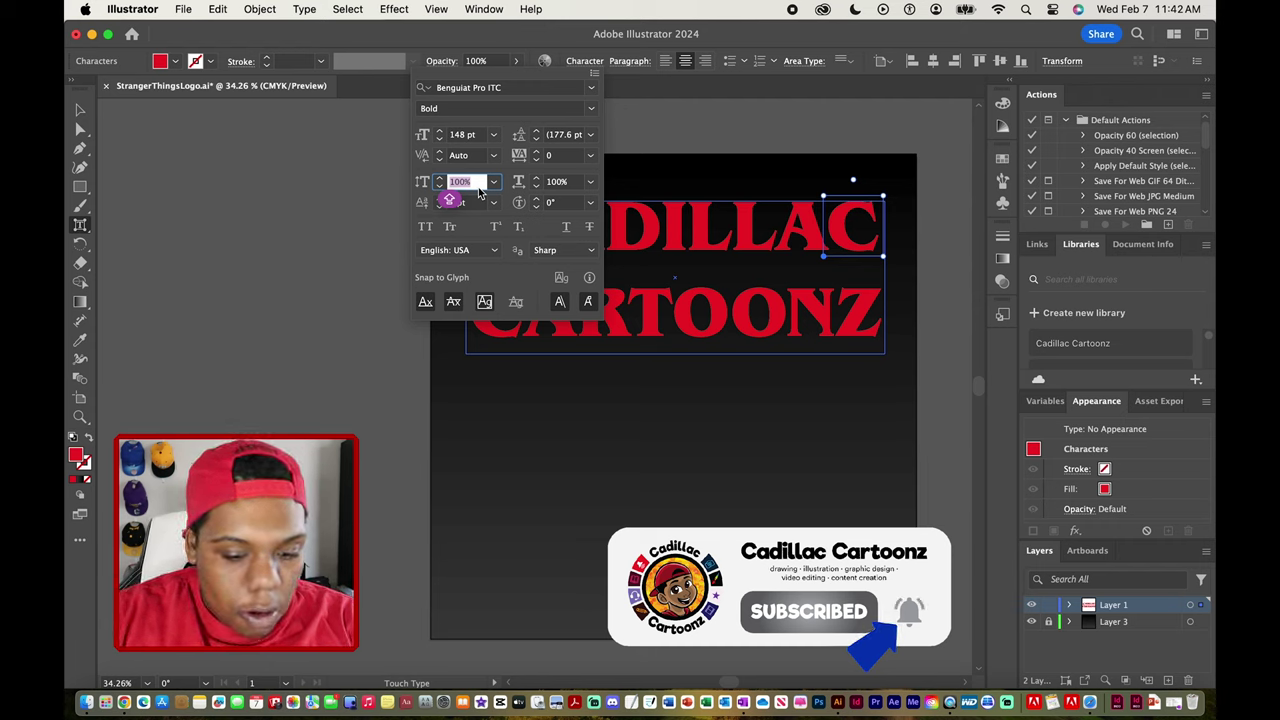
type("148")
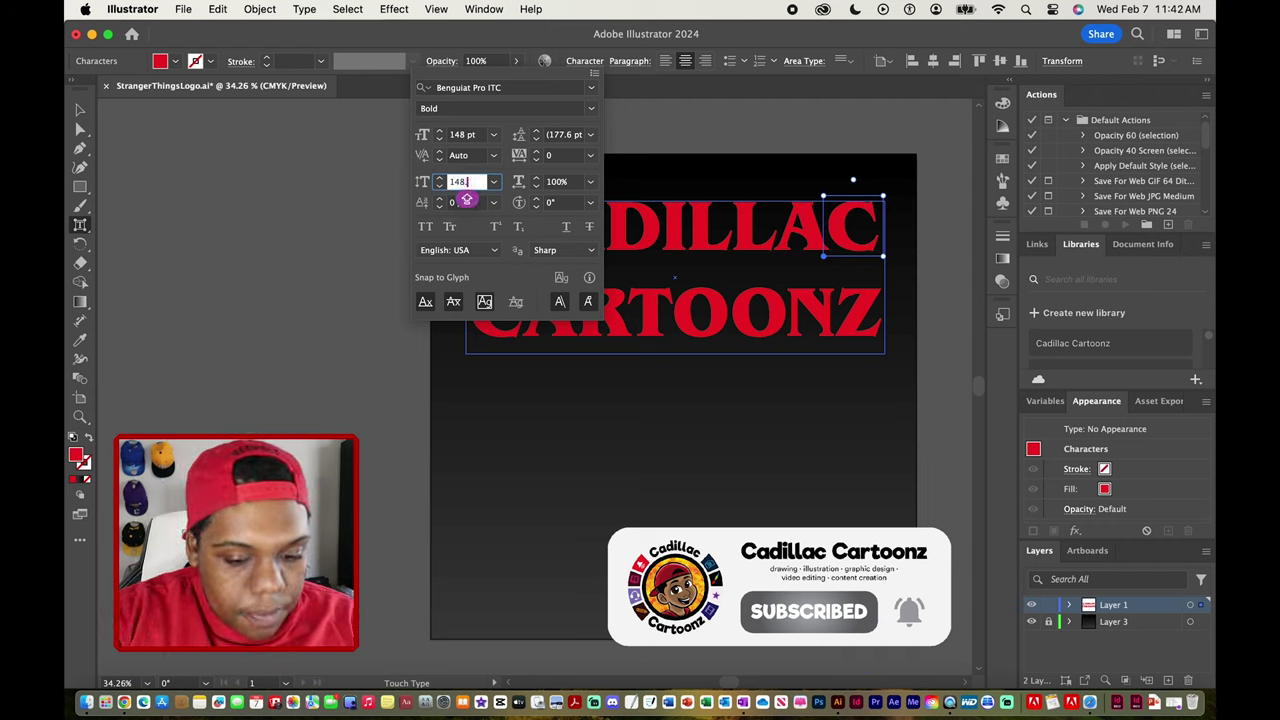
type(".7826")
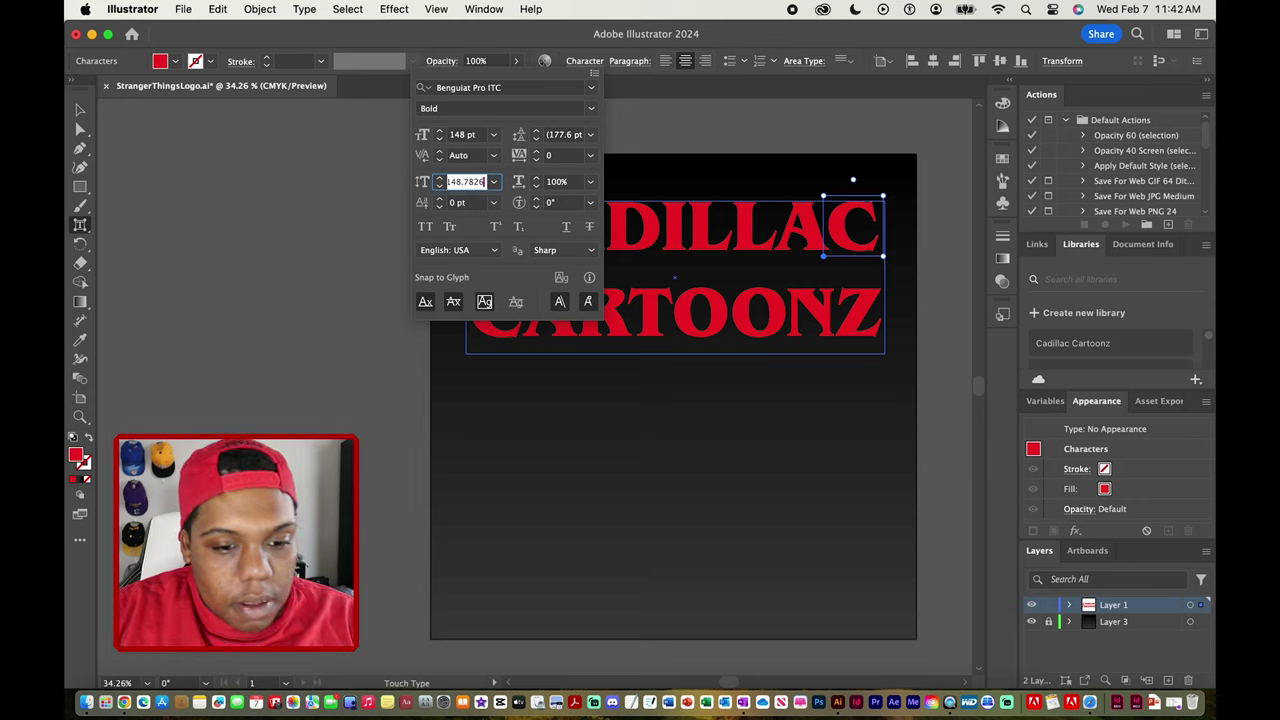
key("Return")
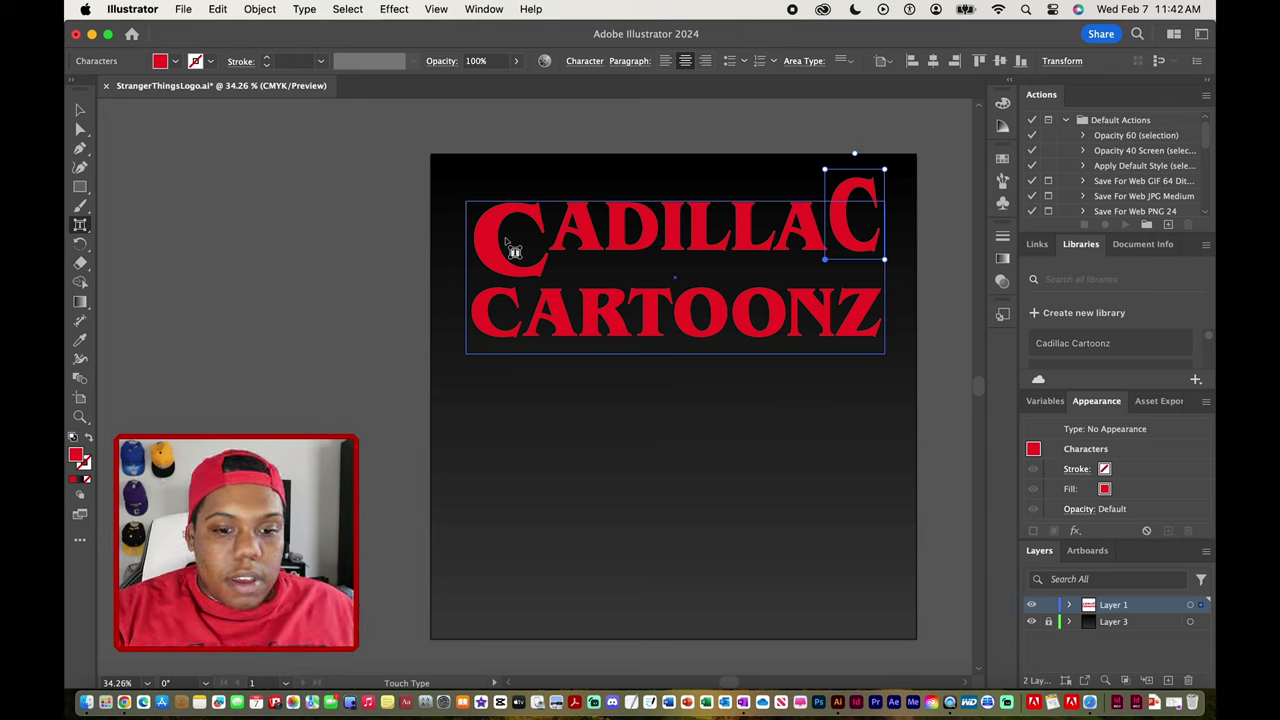
Step: Set the horizontal scale of the last C of CADILLAC to 148.7826%
left_click(587, 62)
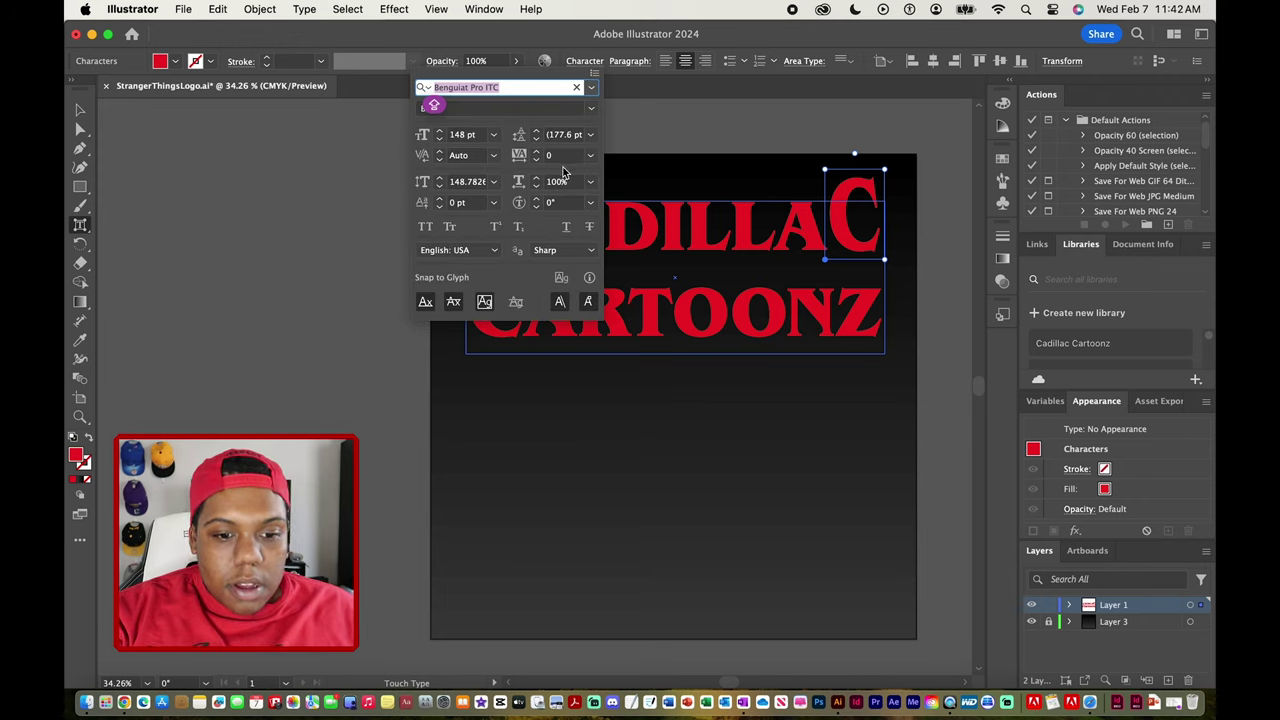
left_click(518, 182)
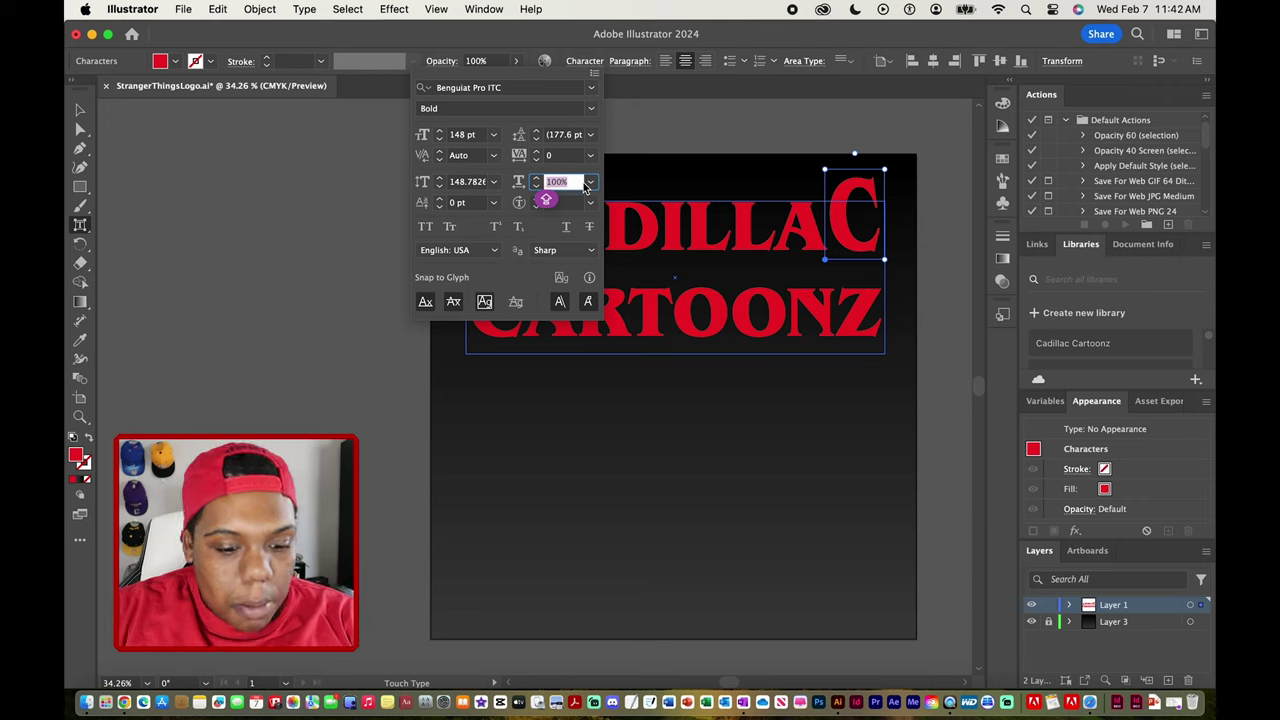
type("14")
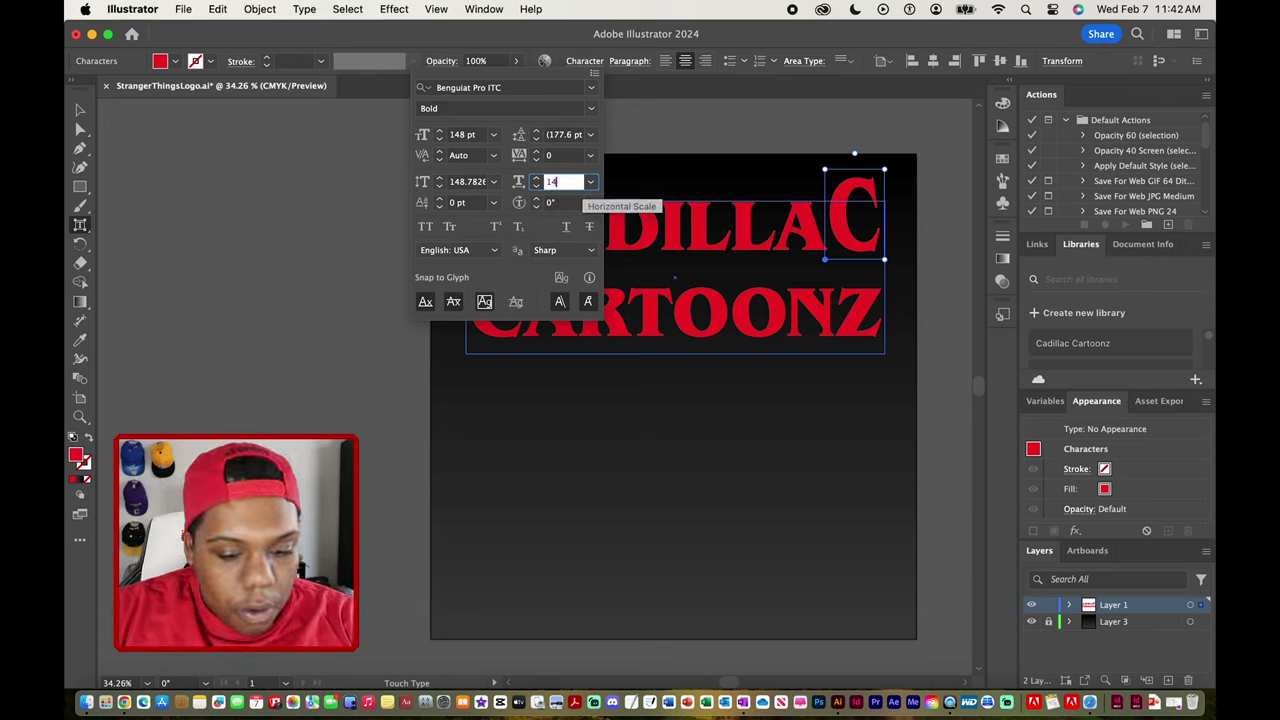
type("8.7826")
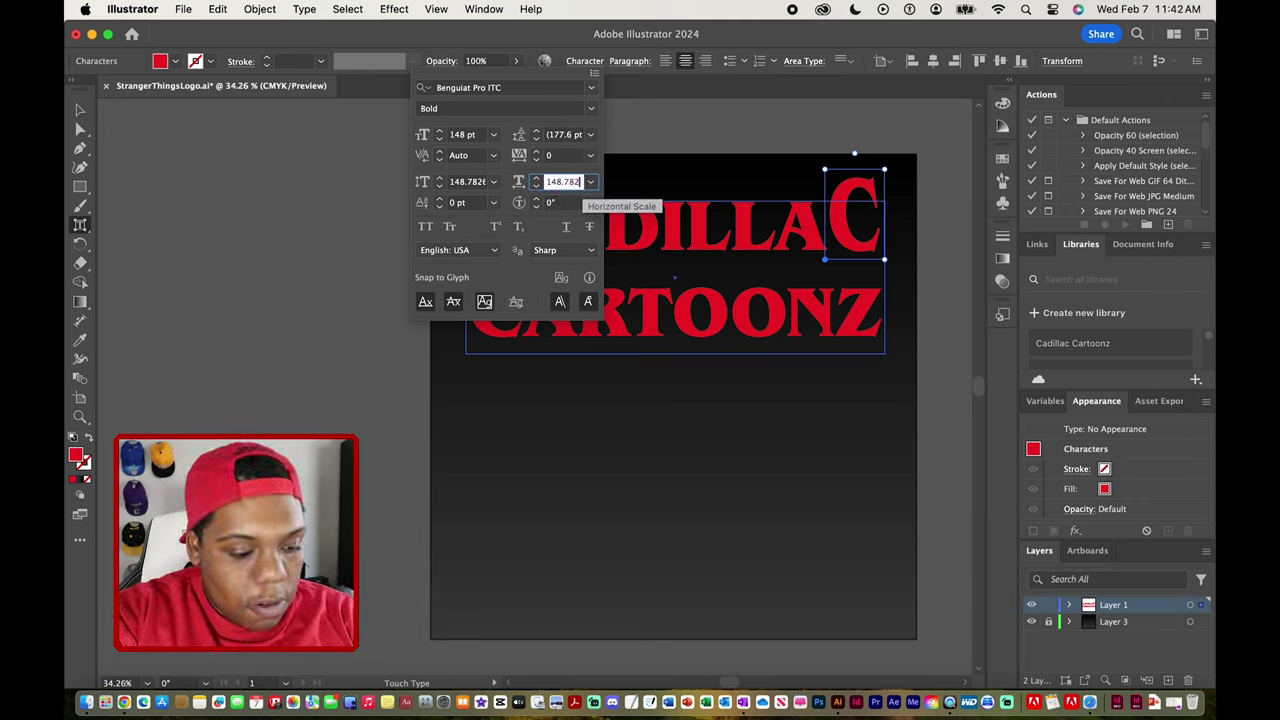
left_click(547, 202)
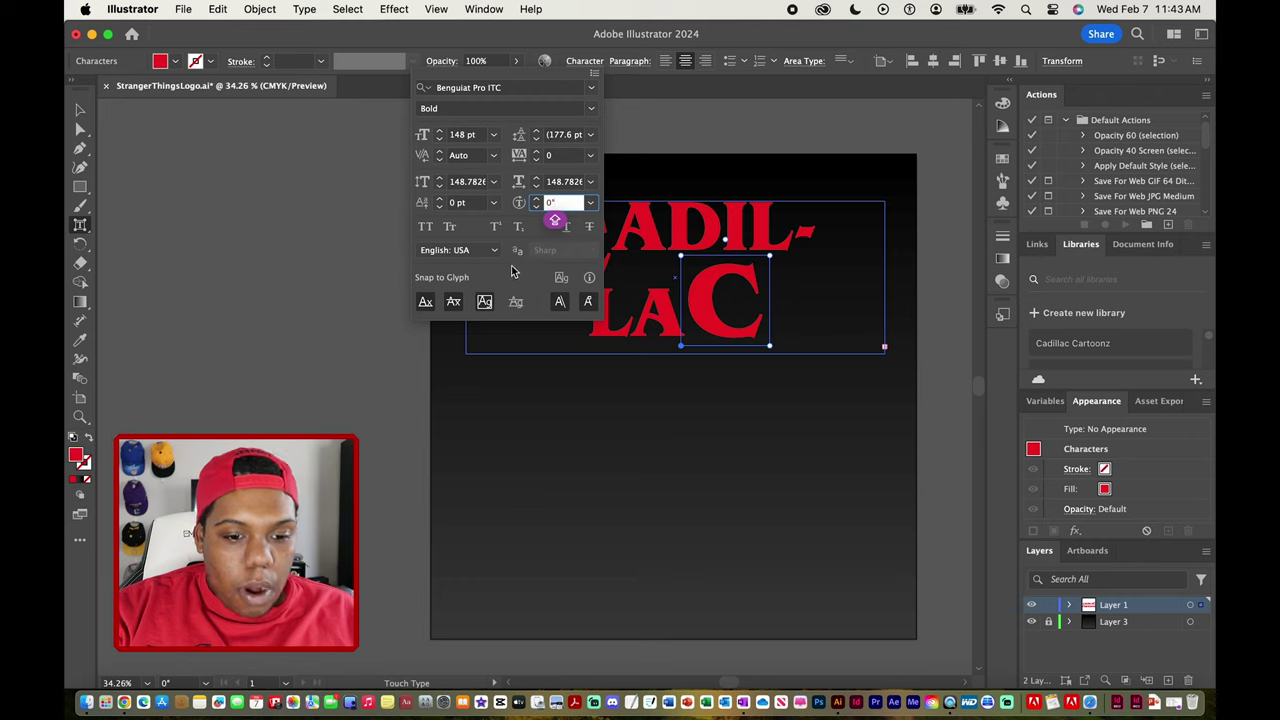
key("Return")
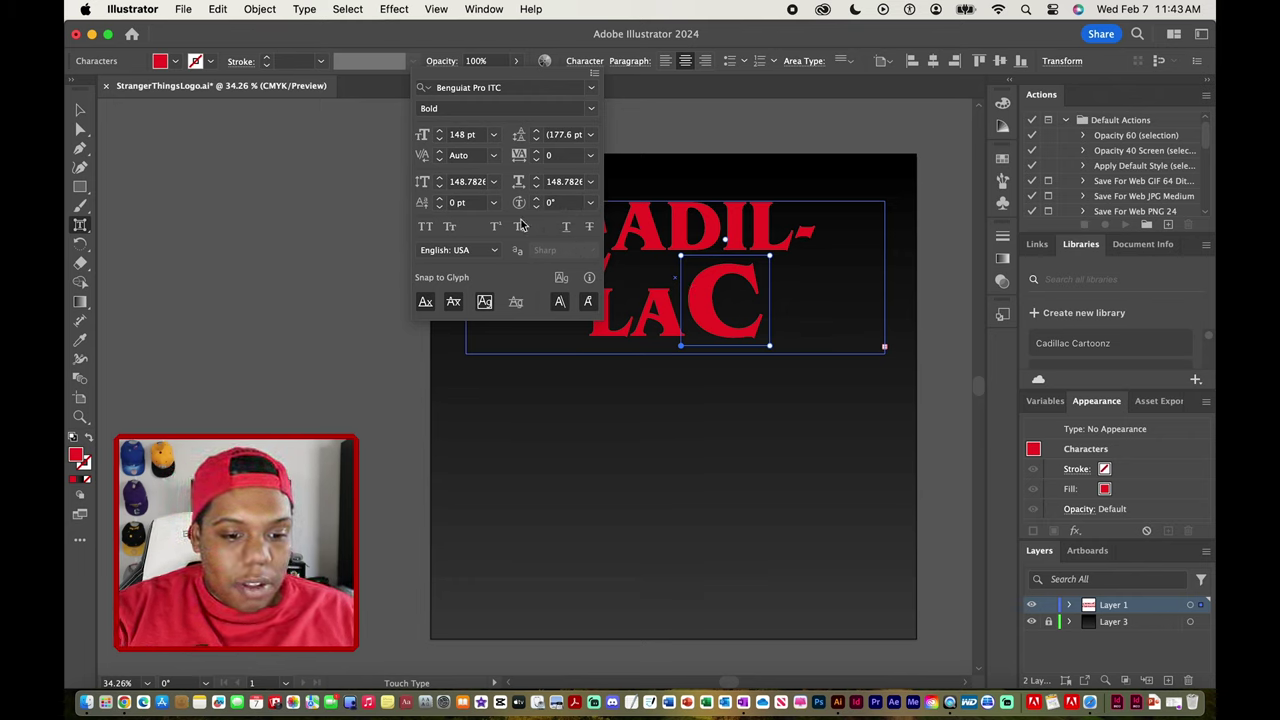
Step: Set the baseline shift of the last C of CADILLAC to -51.7834 pt
left_click(455, 204)
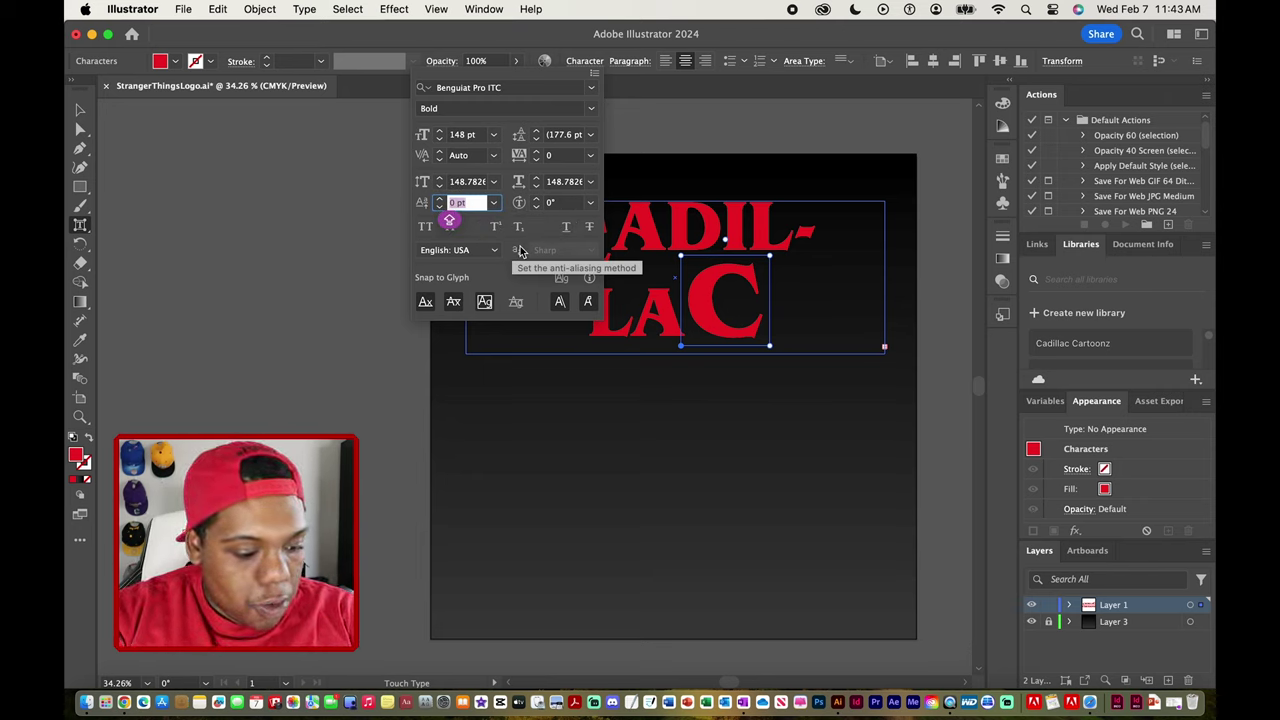
type("-51")
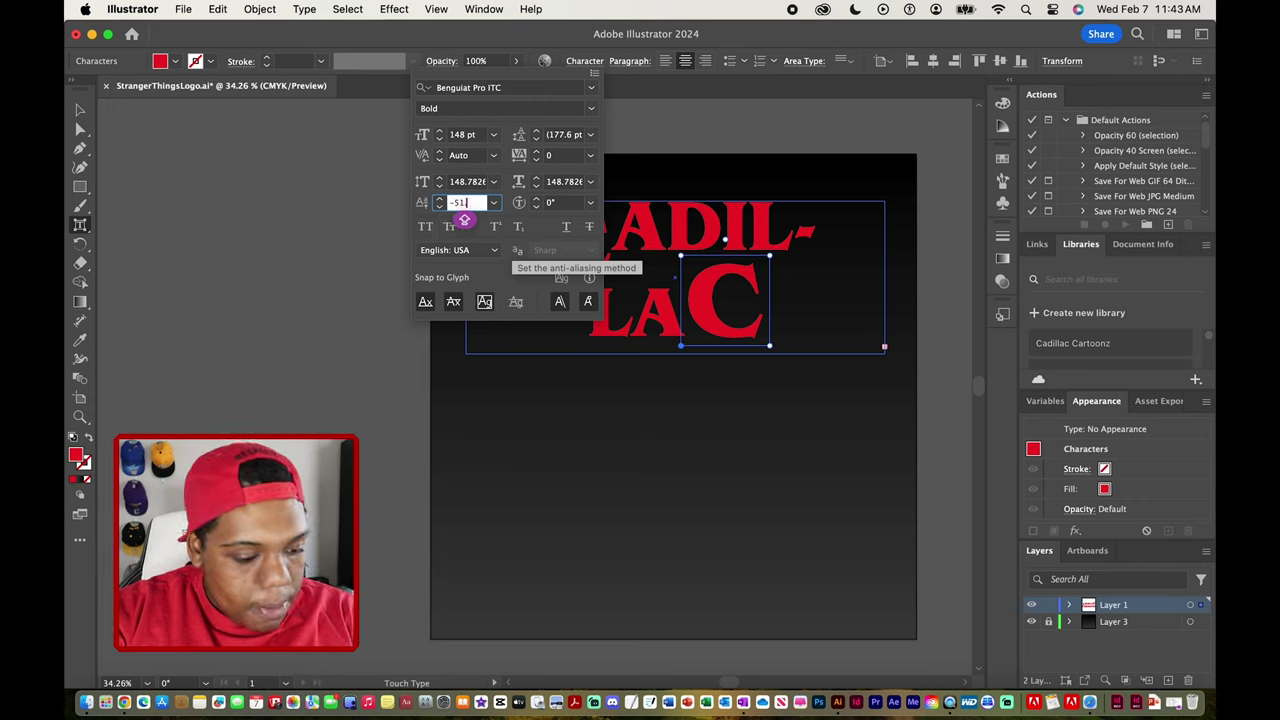
type(".7834")
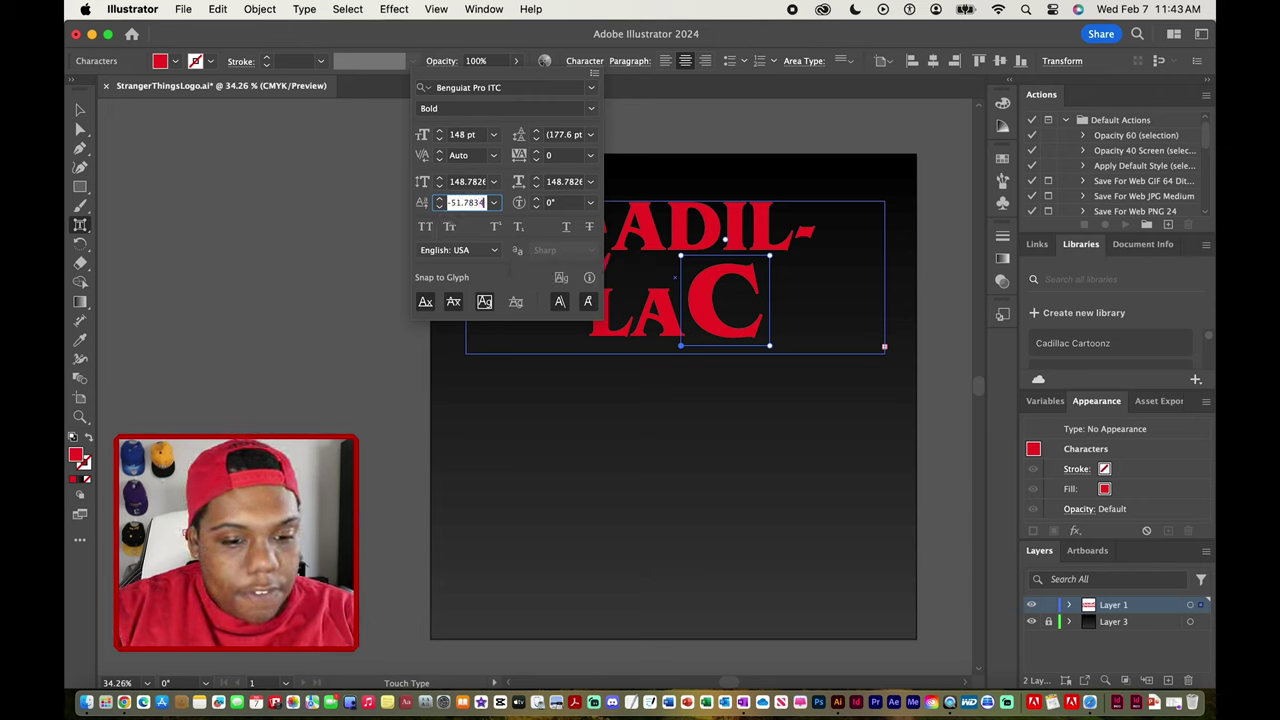
key("Return")
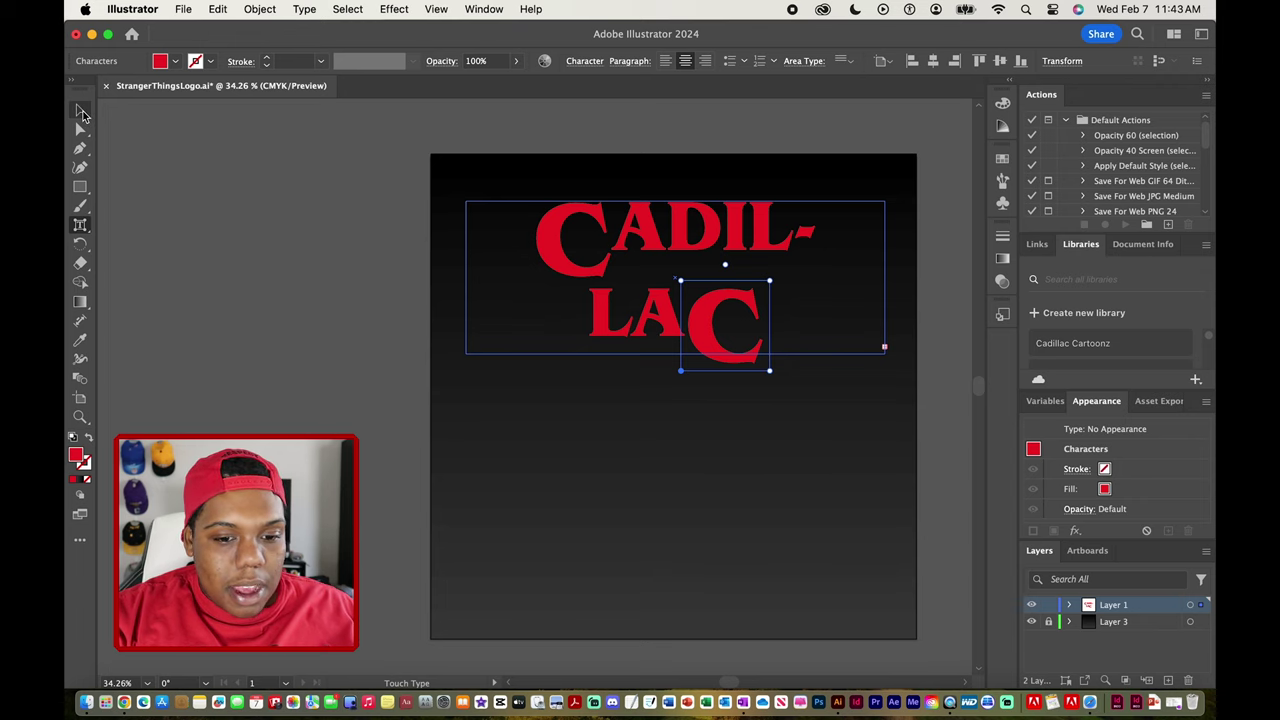
Step: Widen the text frame so CADILLAC and CARTOONZ each fit on one line, and move the text back toward the artboard's horizontal centre
left_click(82, 111)
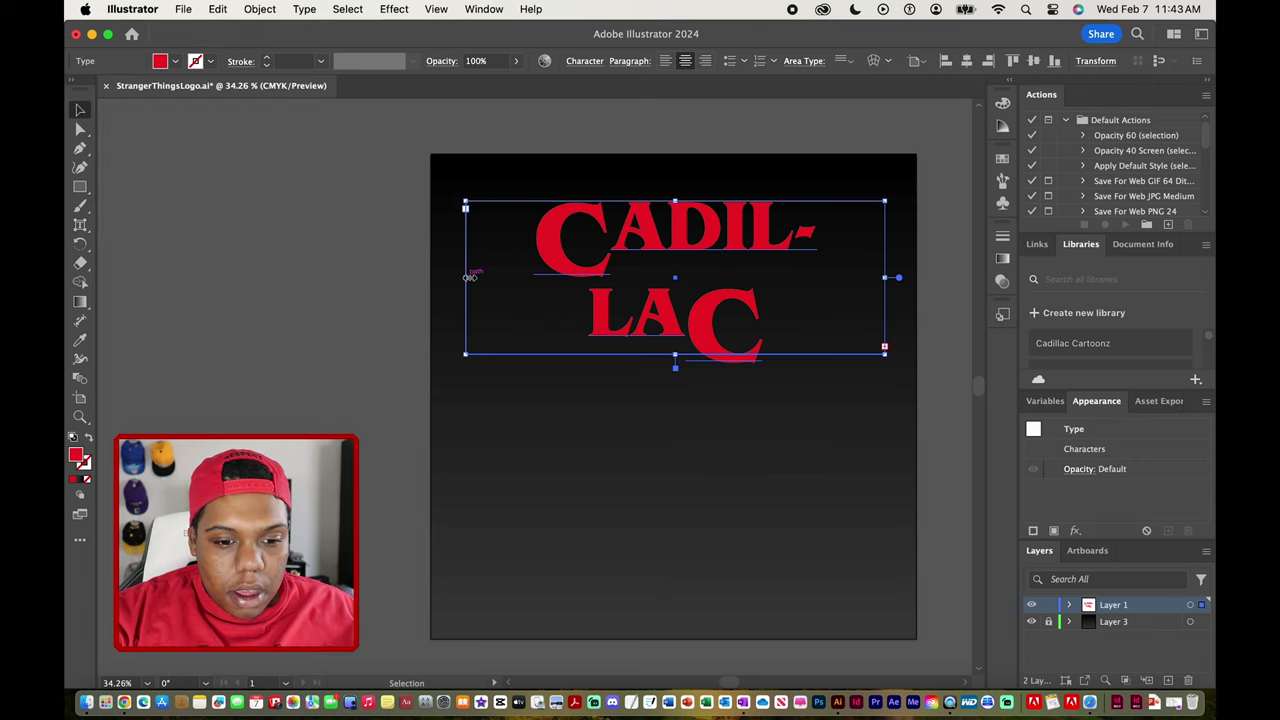
left_click_drag(470, 277, 430, 278)
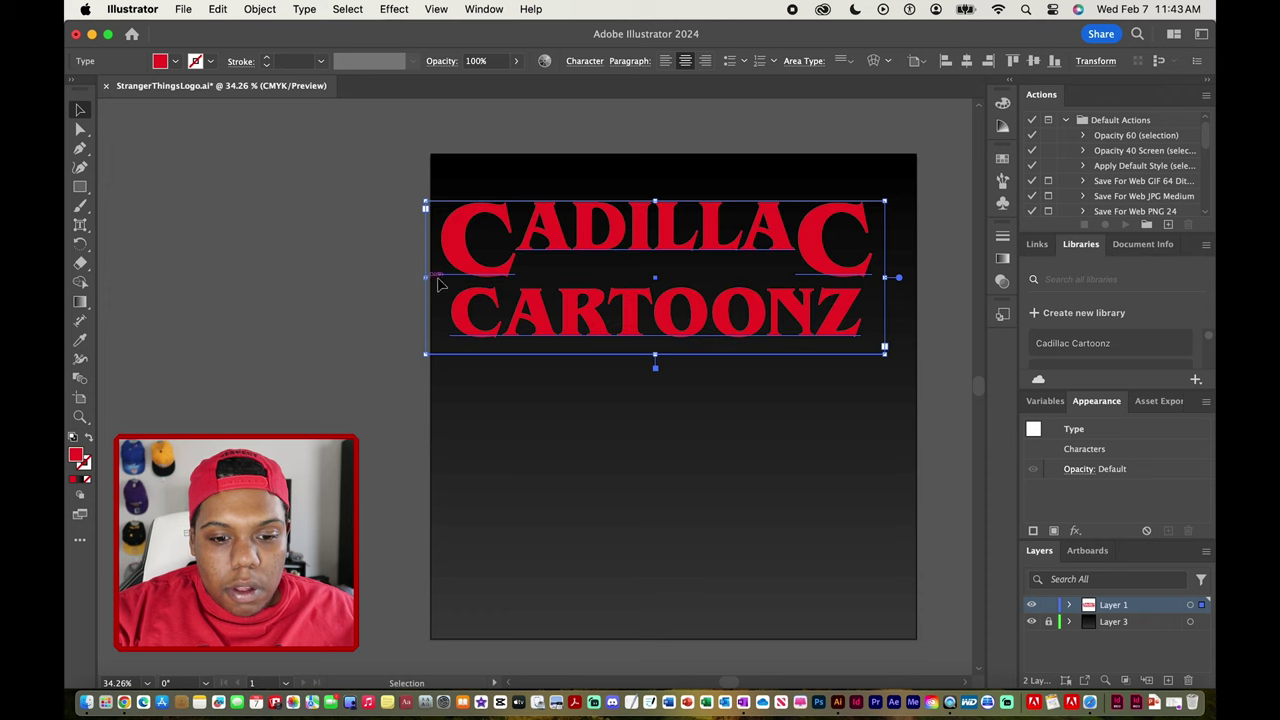
left_click_drag(681, 325, 697, 335)
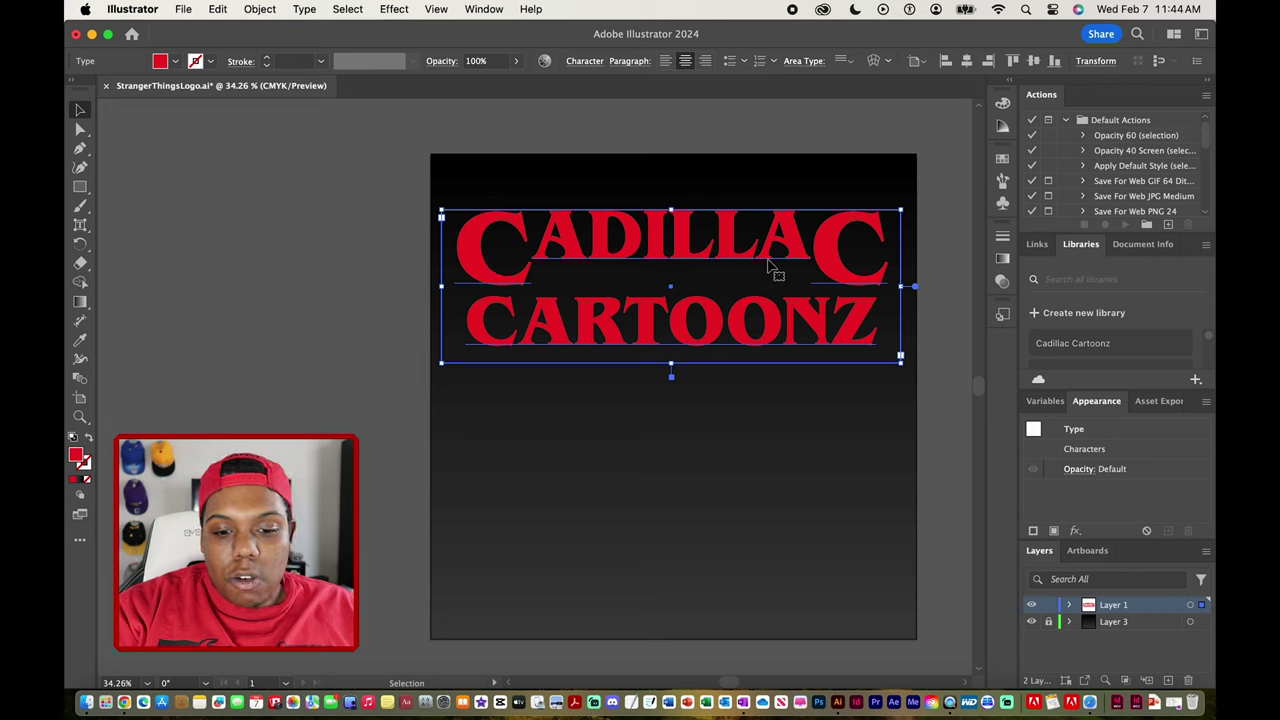
Step: Select the word CARTOONZ and reduce its font size to 98 pt
double_click(519, 326)
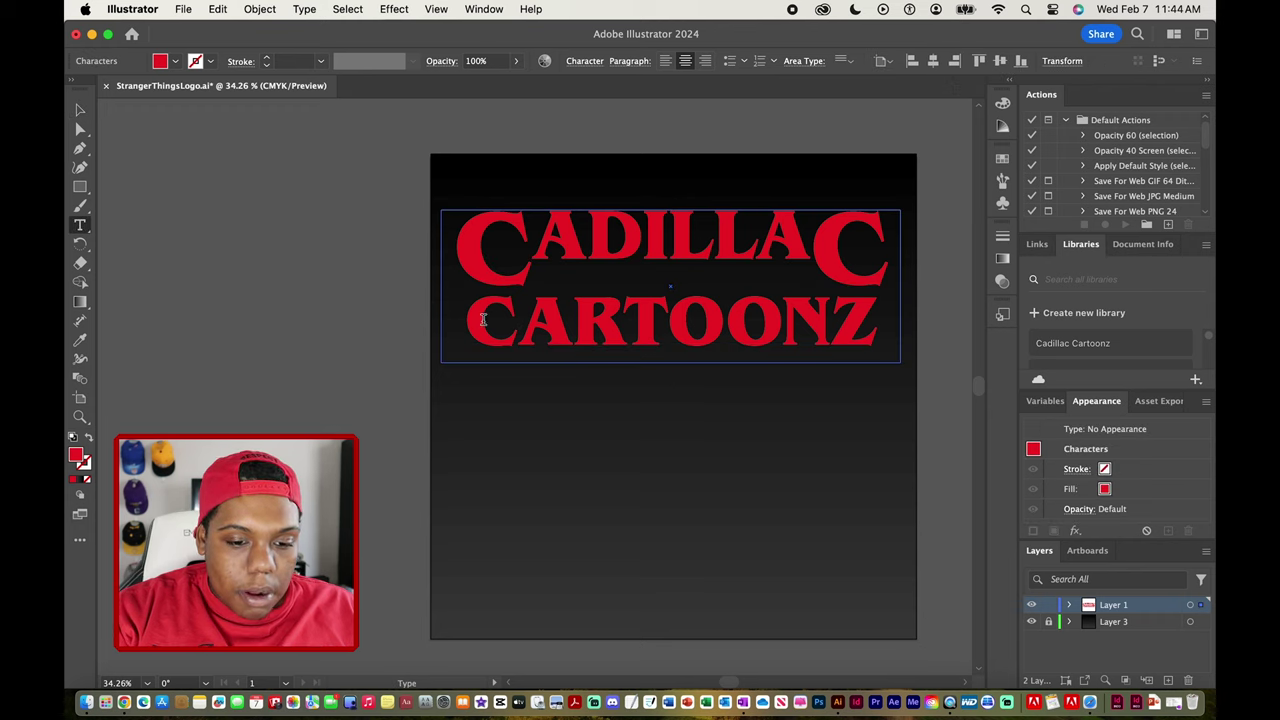
left_click(486, 318)
left_click_drag(486, 318, 866, 316)
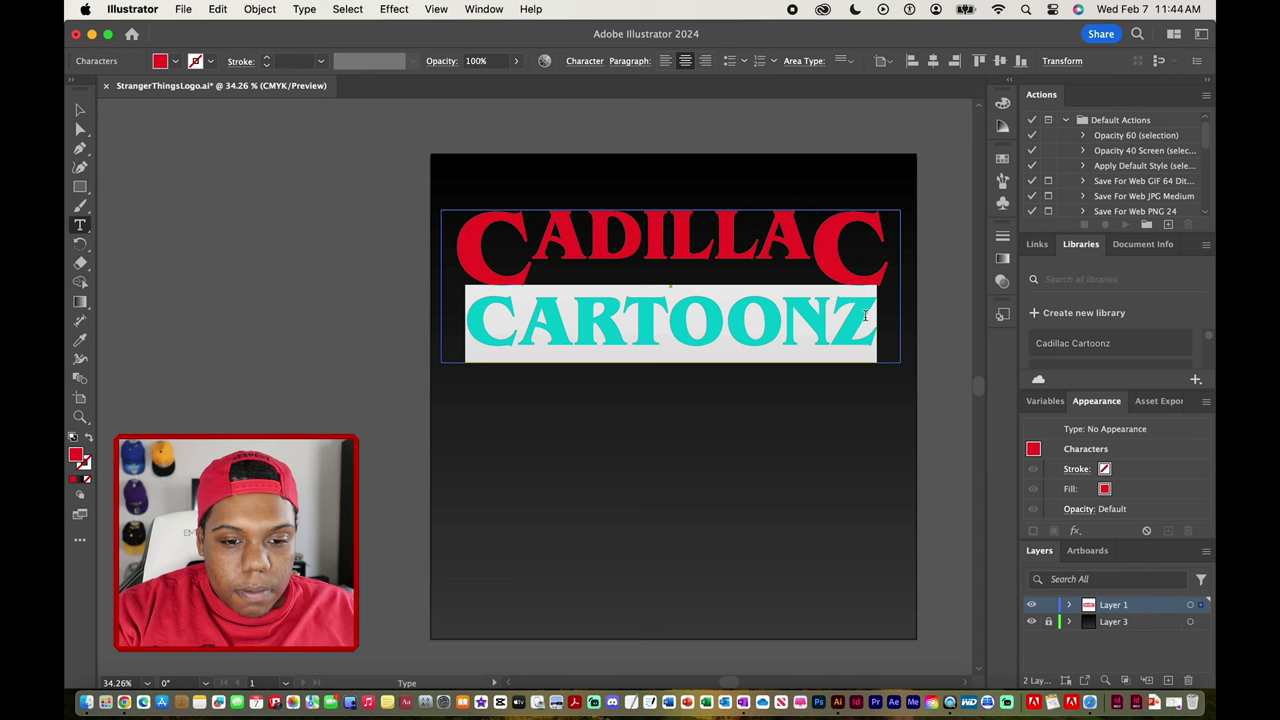
left_click(596, 64)
left_click(439, 139)
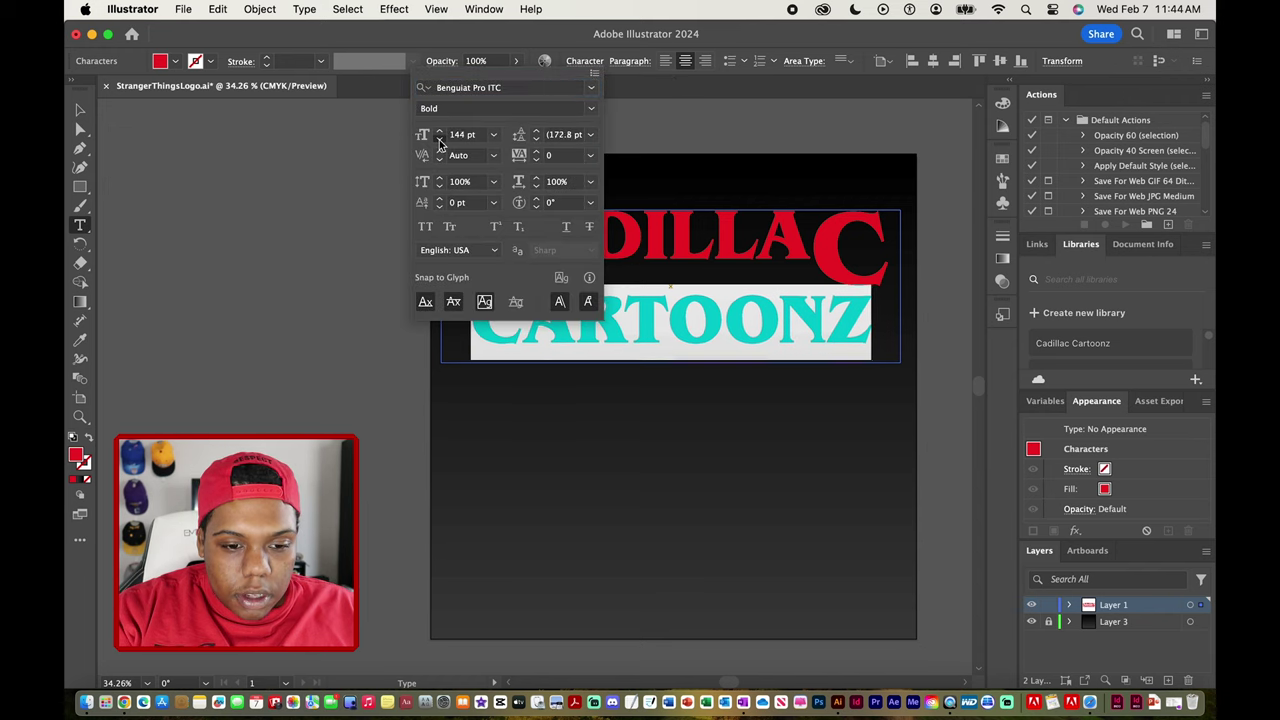
left_click_drag(439, 139, 439, 139)
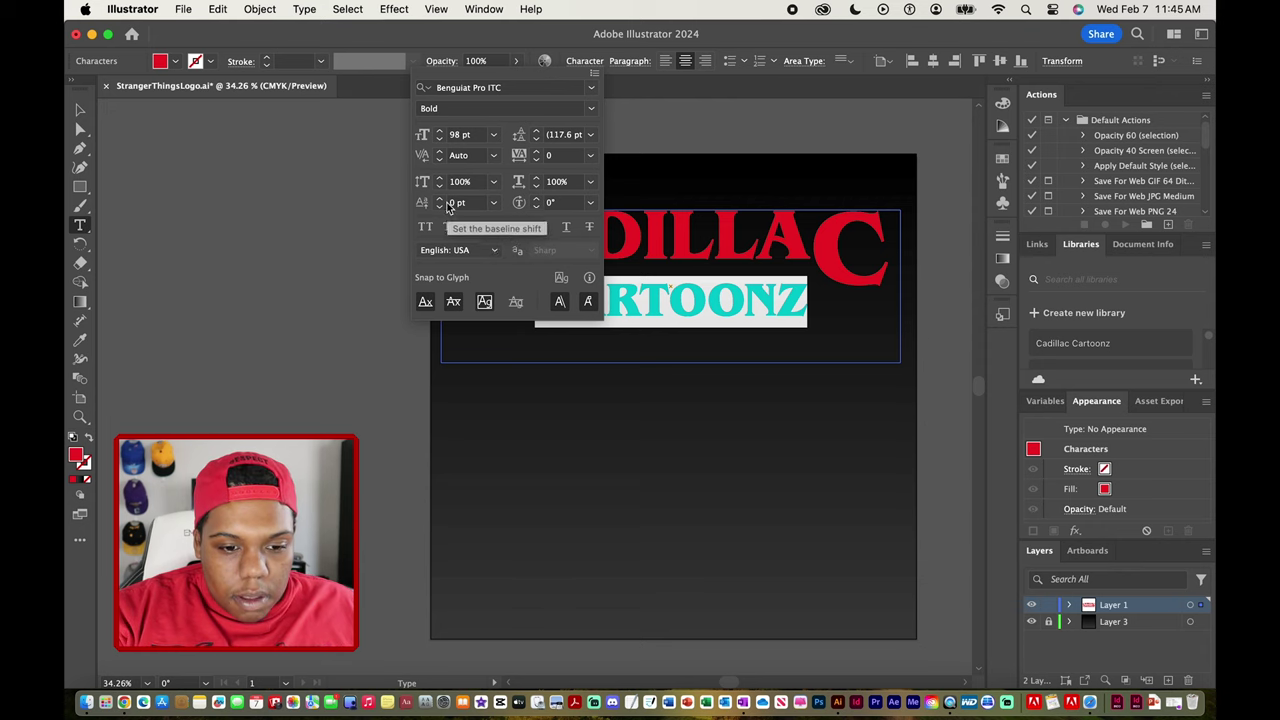
Step: Raise the baseline shift of CARTOONZ to about 13 pt so it sits closer beneath CADILLAC
left_click_drag(438, 199, 438, 200)
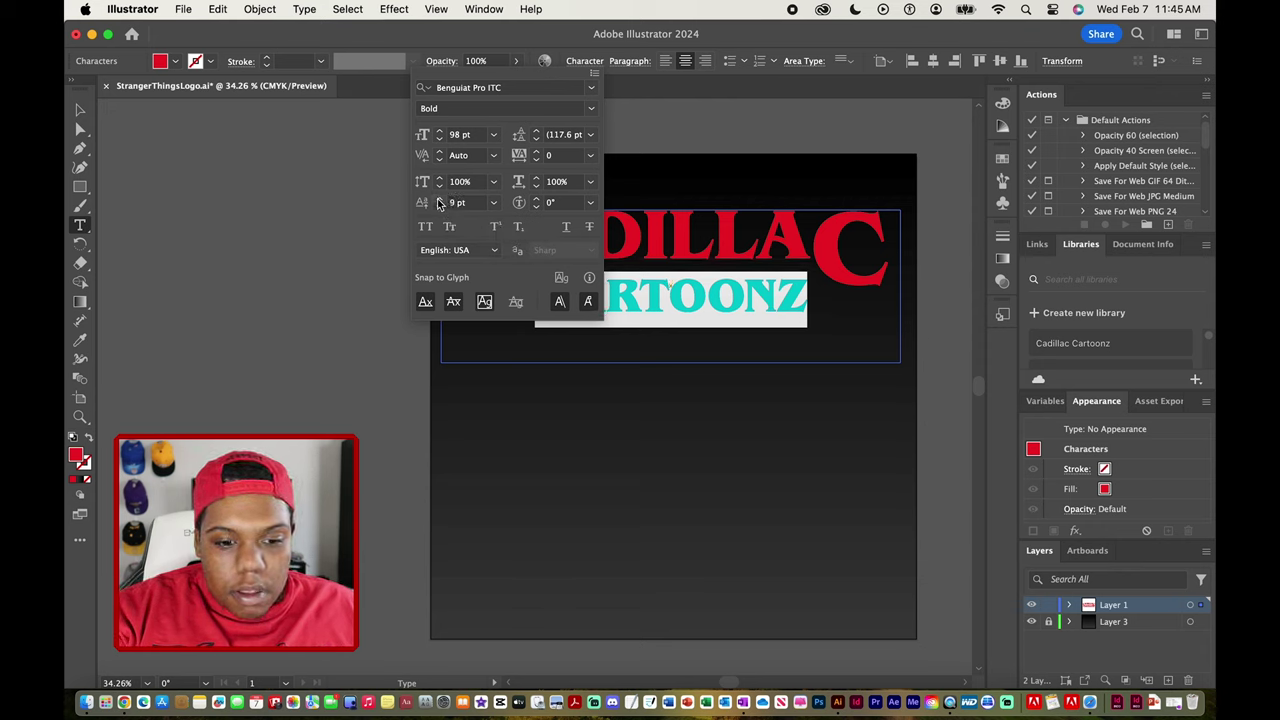
left_click(440, 208)
left_click(440, 208)
left_click(440, 208)
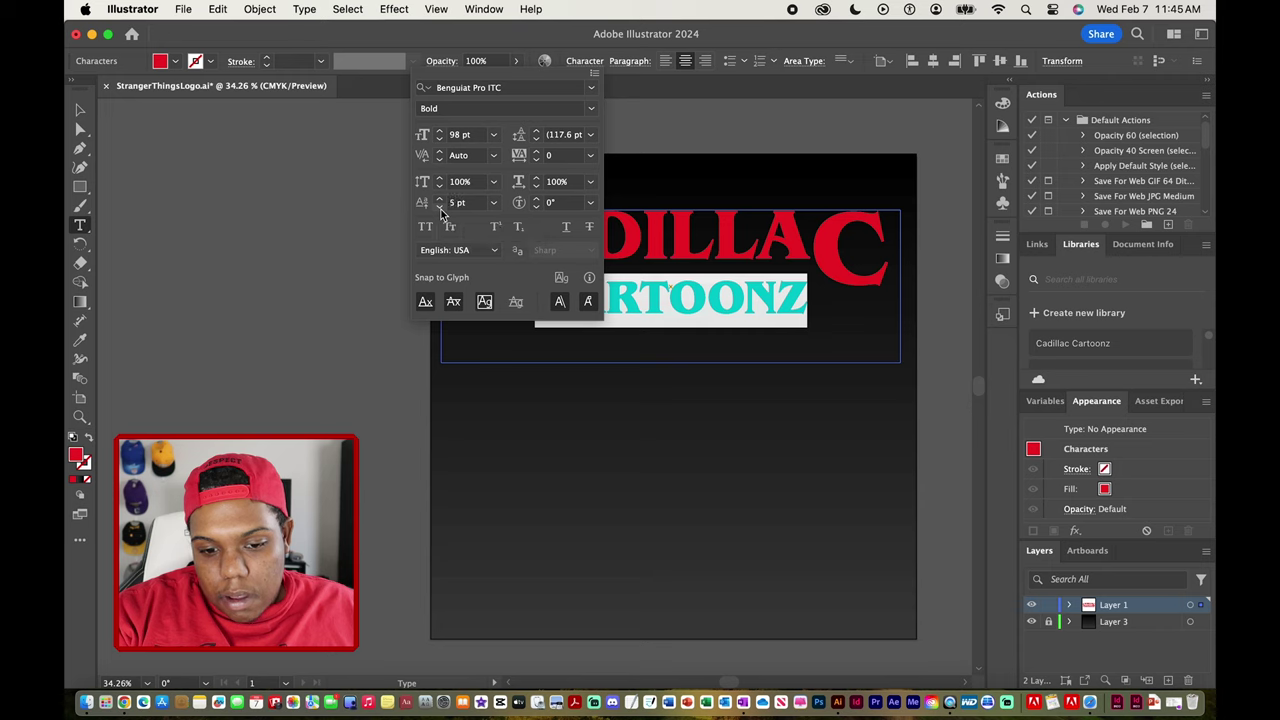
left_click(439, 199)
left_click(439, 199)
left_click(439, 199)
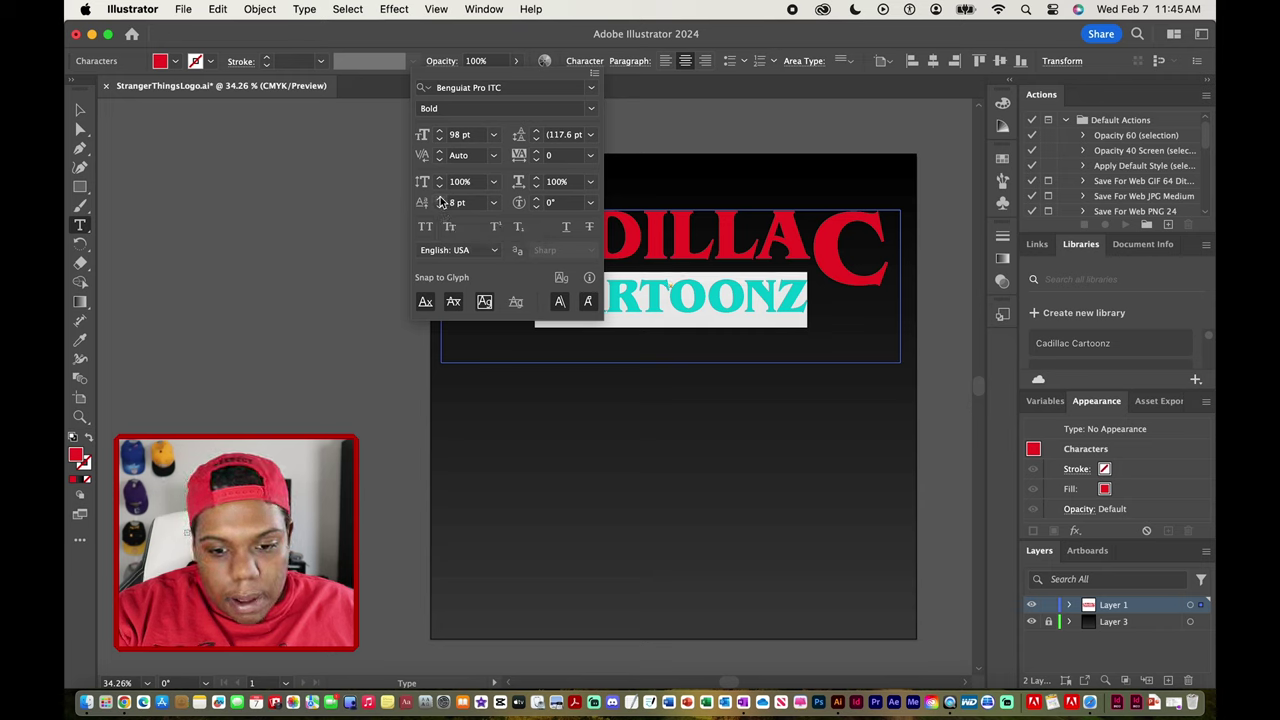
left_click(439, 199)
left_click(439, 199)
left_click(439, 199)
left_click(439, 199)
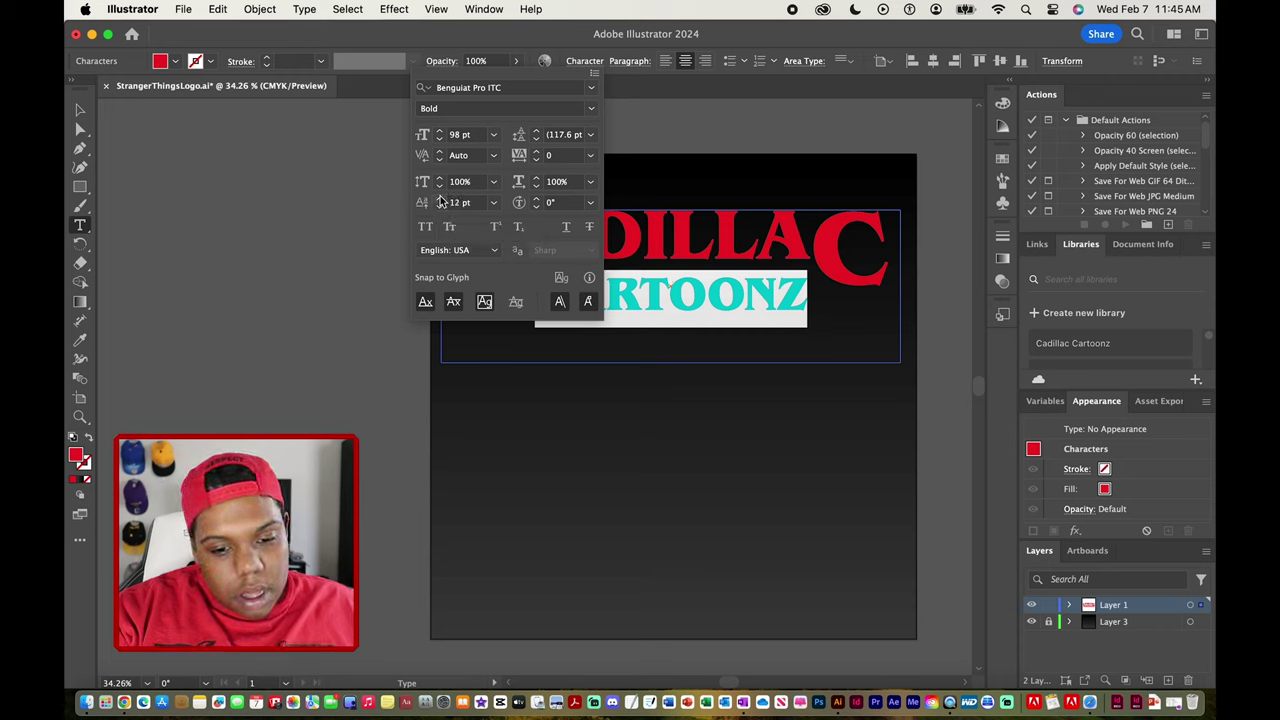
left_click(439, 199)
Step: Finish editing the text, move the whole lettering lower on the artboard and deselect it
left_click(78, 113)
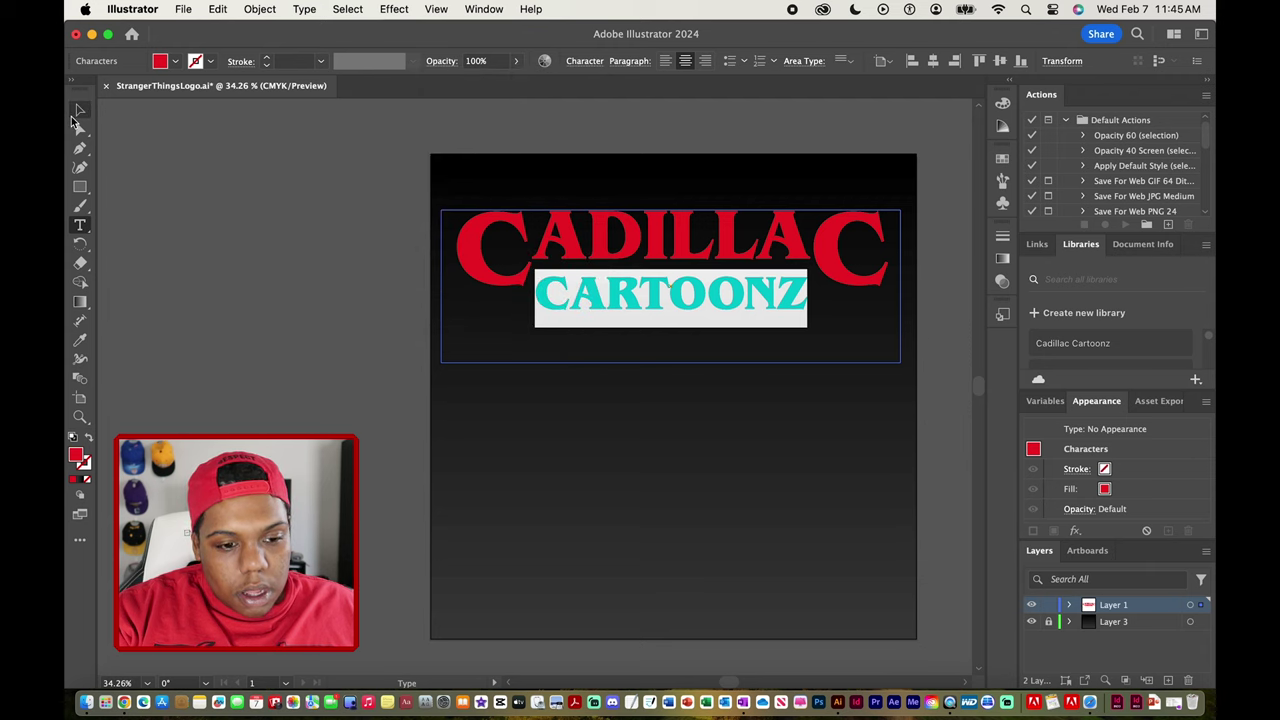
left_click(235, 241)
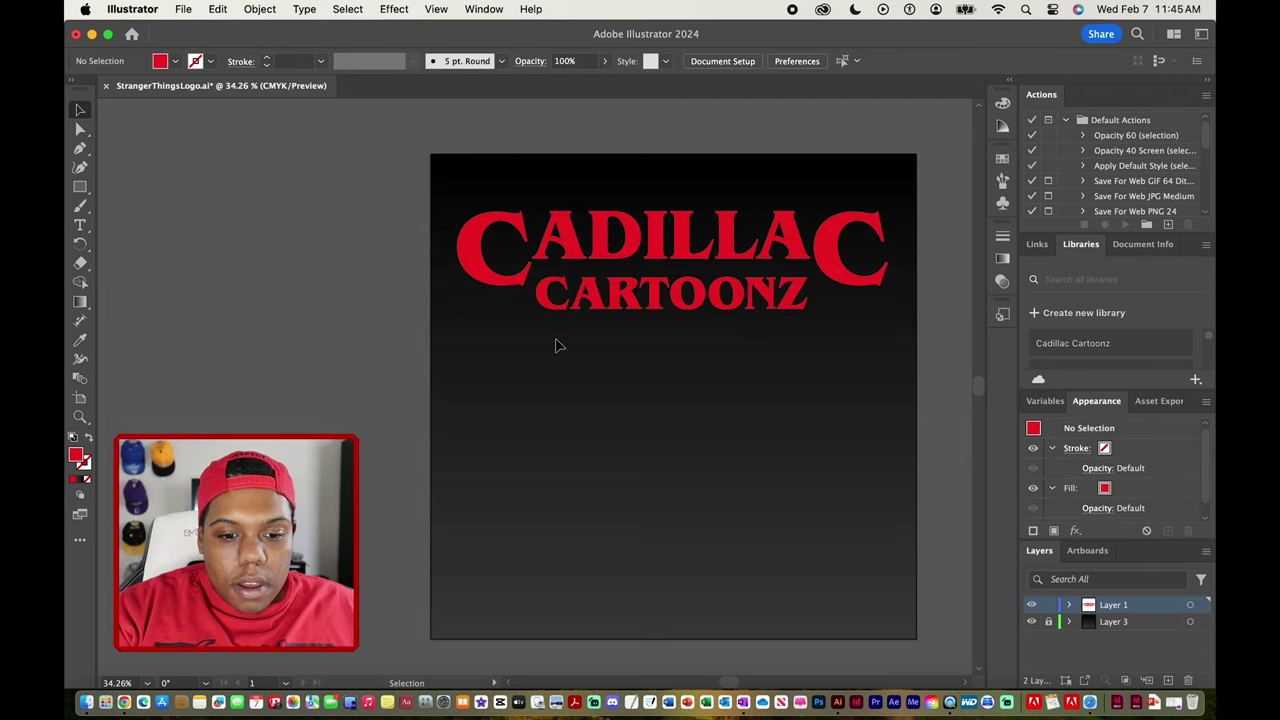
left_click_drag(652, 283, 656, 366)
left_click(835, 515)
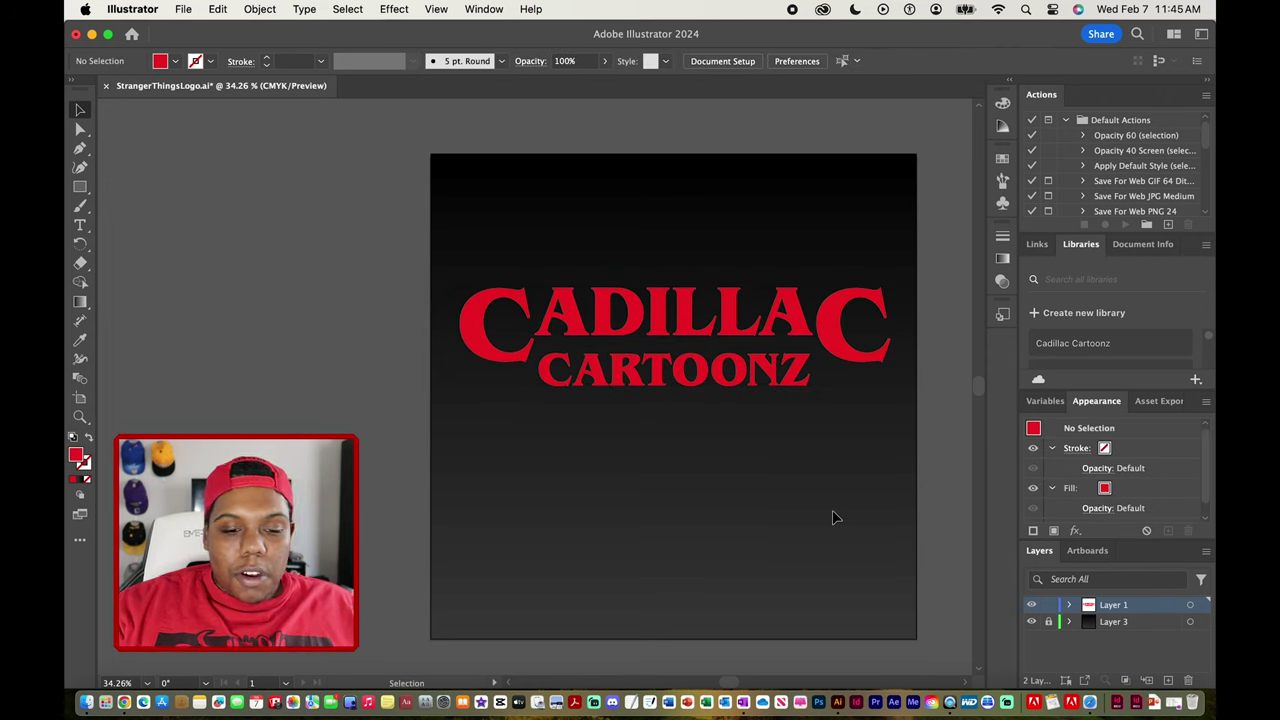
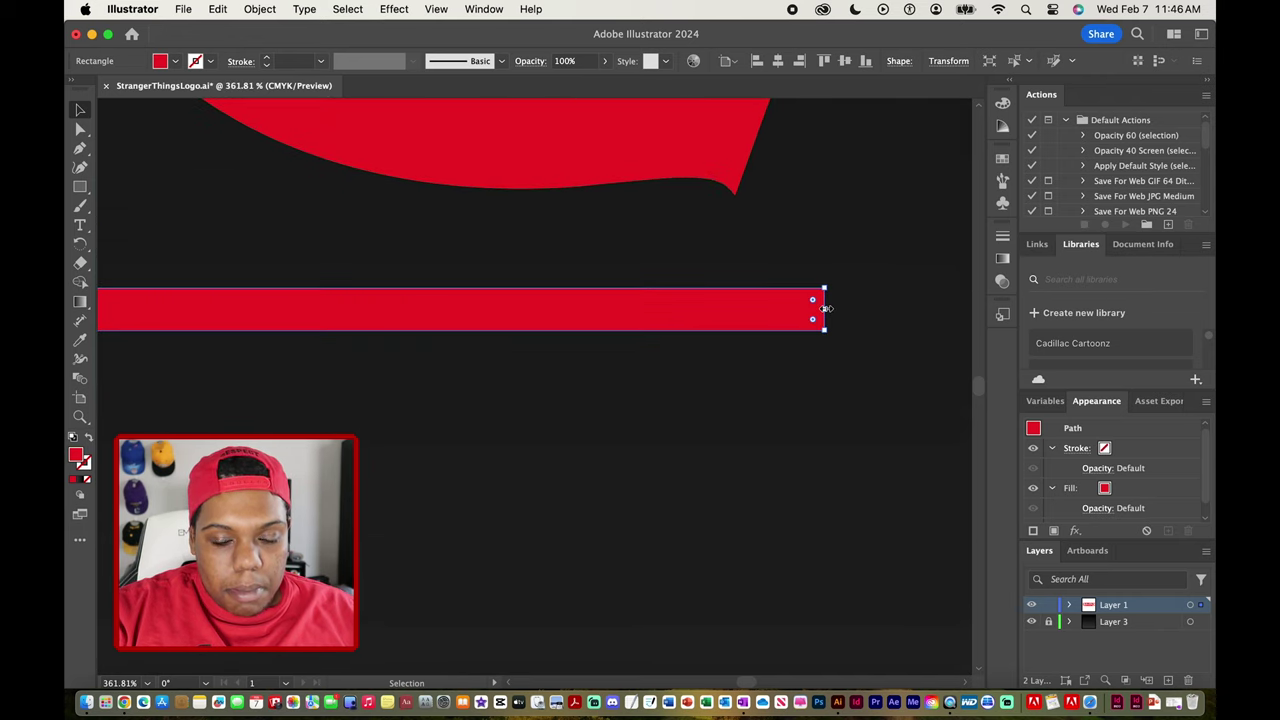
Step: Shorten the small red bar beneath the first C to end near the letter's lower tip, and select the long bar above CADILLAC
left_click_drag(826, 308, 453, 284)
scroll(453, 284, "down", 8)
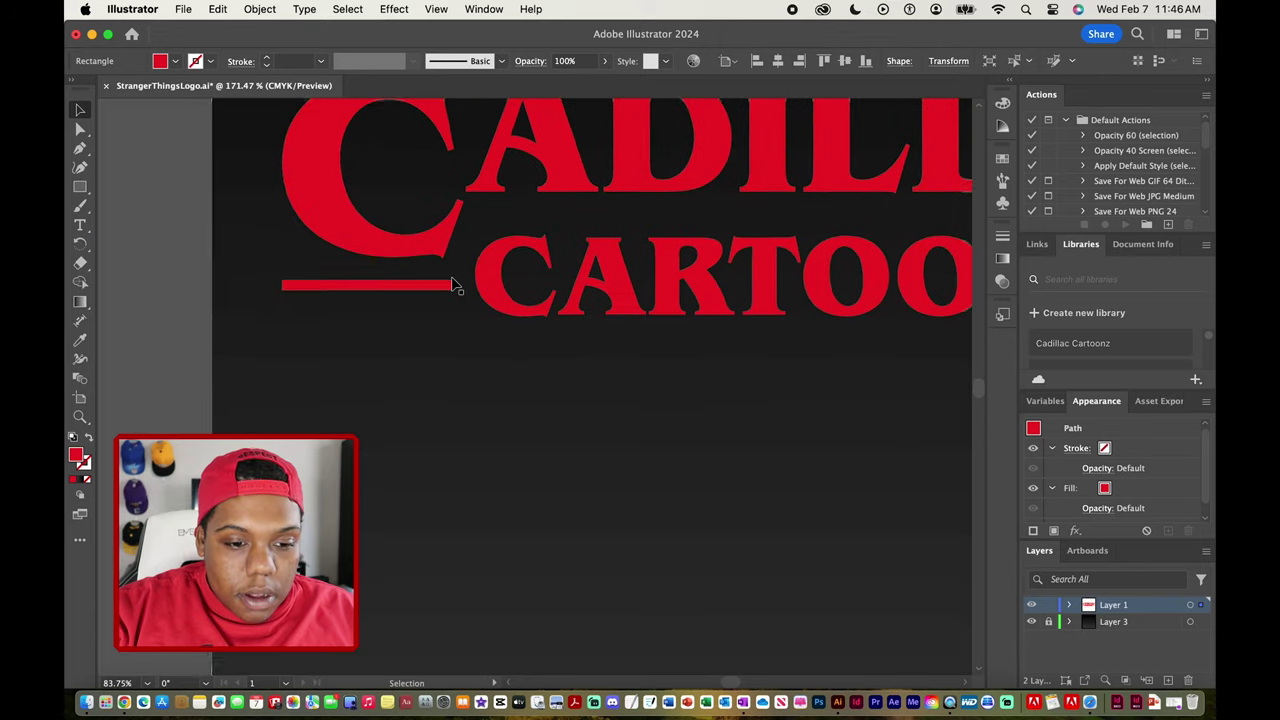
scroll(453, 284, "right", 3)
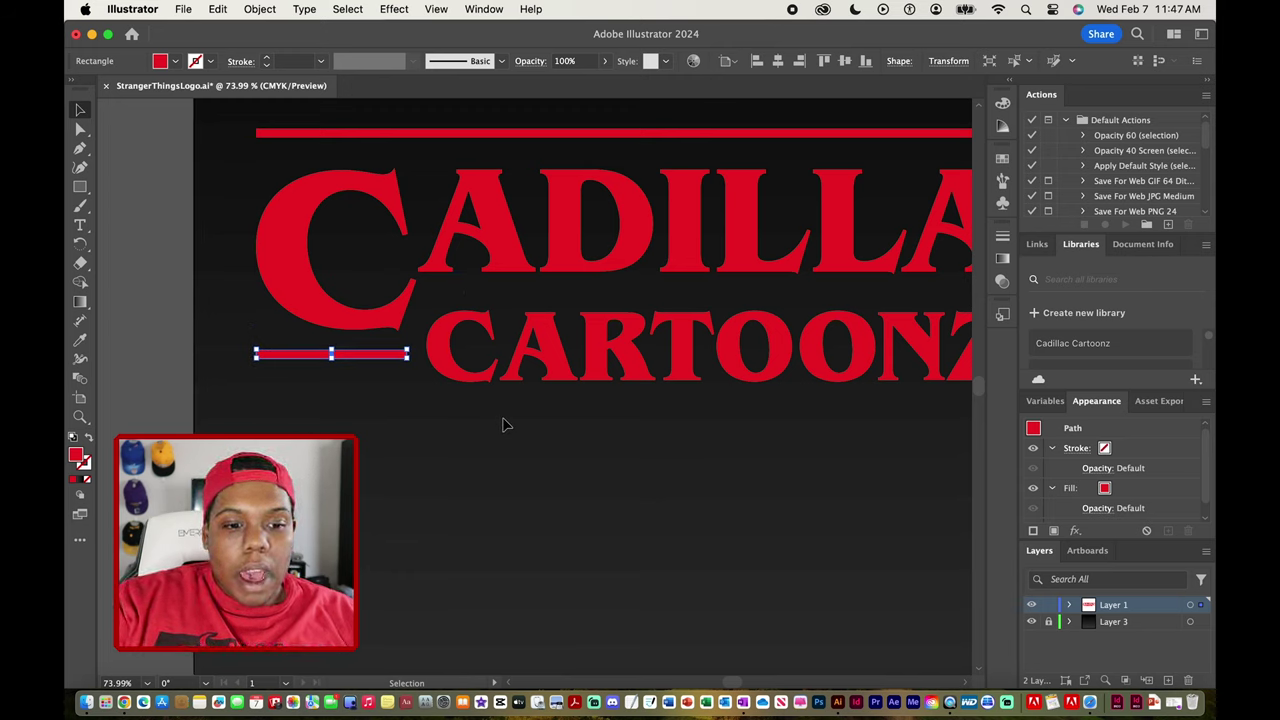
left_click(528, 132)
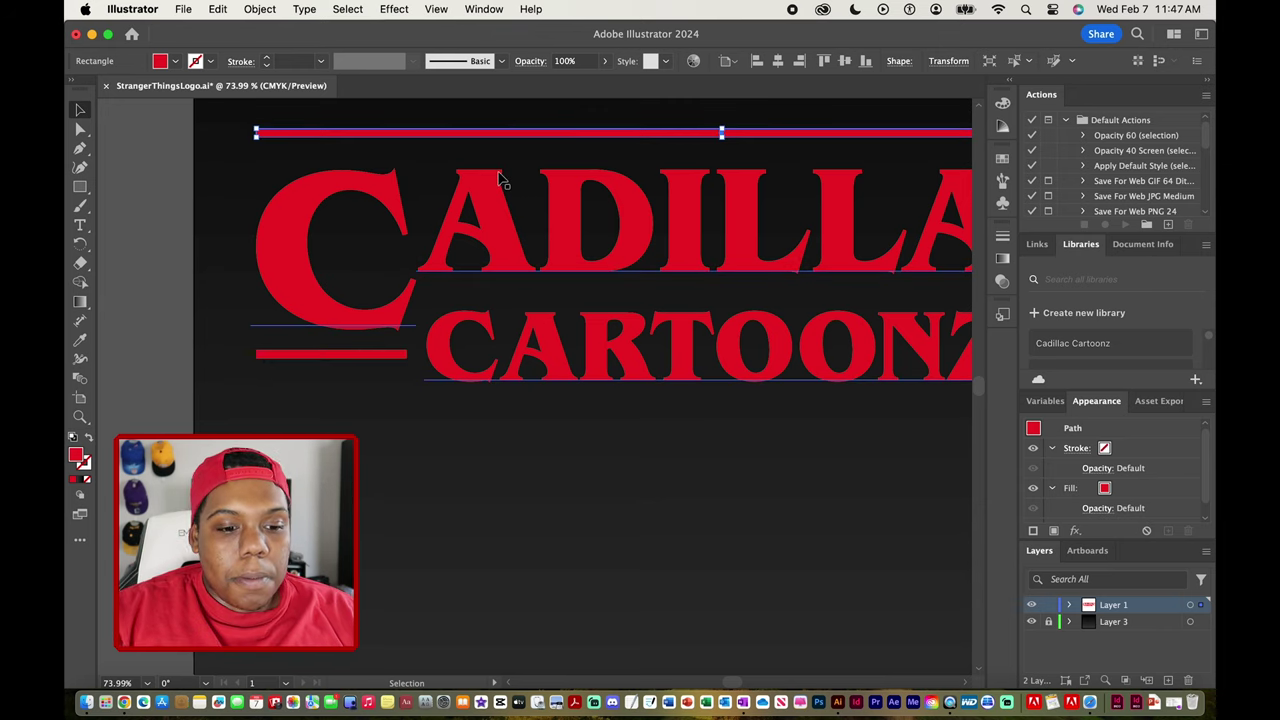
Step: Duplicate the small red bar beneath the first C and align the copy level with it beneath the last C
left_click(305, 355)
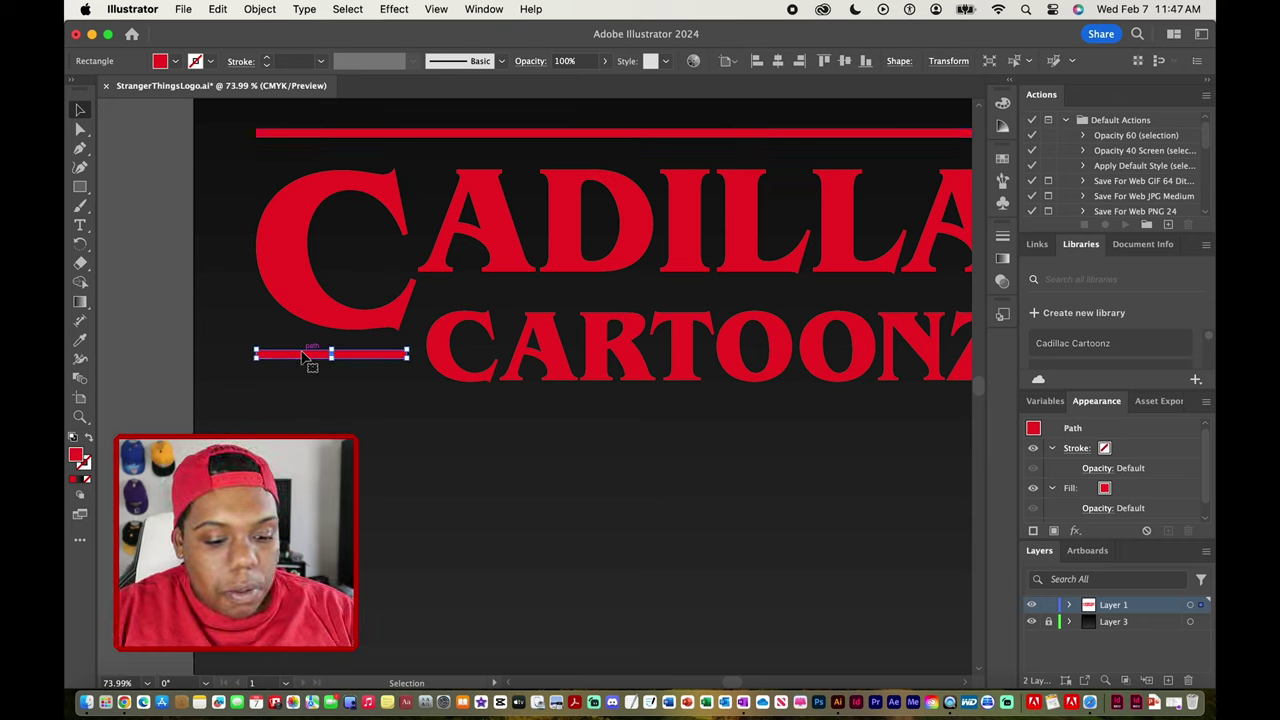
key("alt")
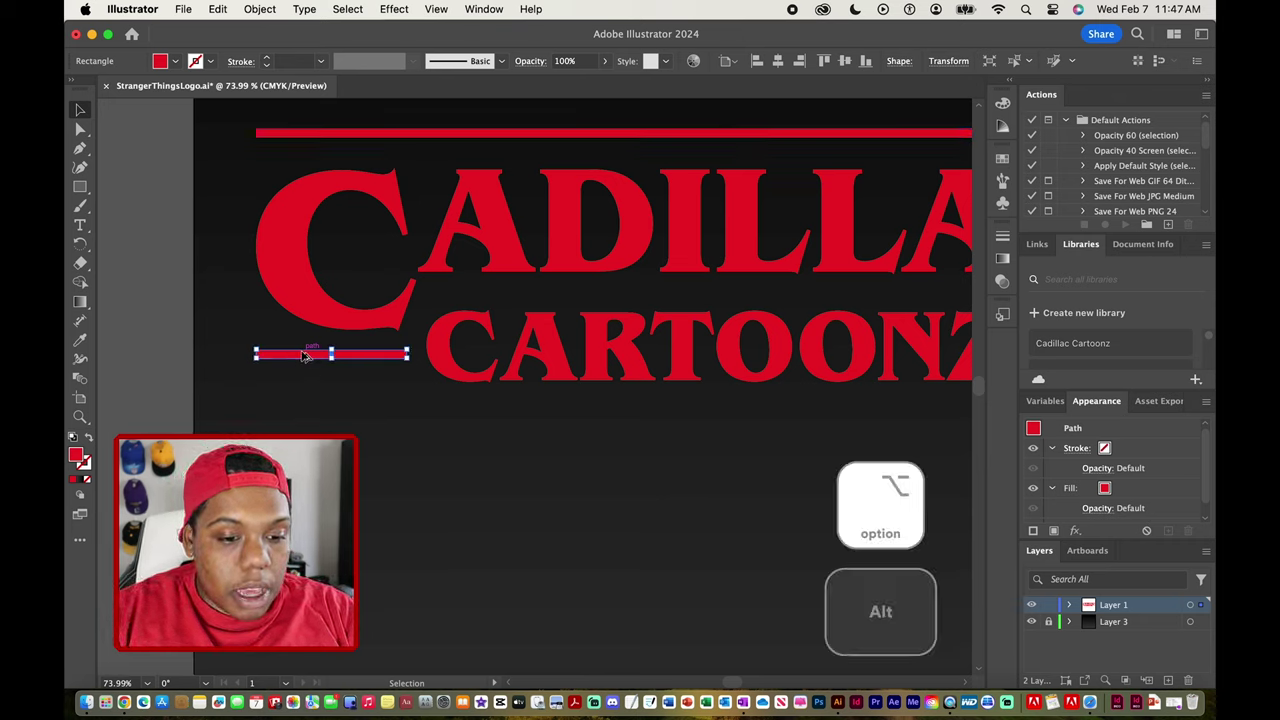
left_click_drag(305, 355, 800, 360)
key("shift")
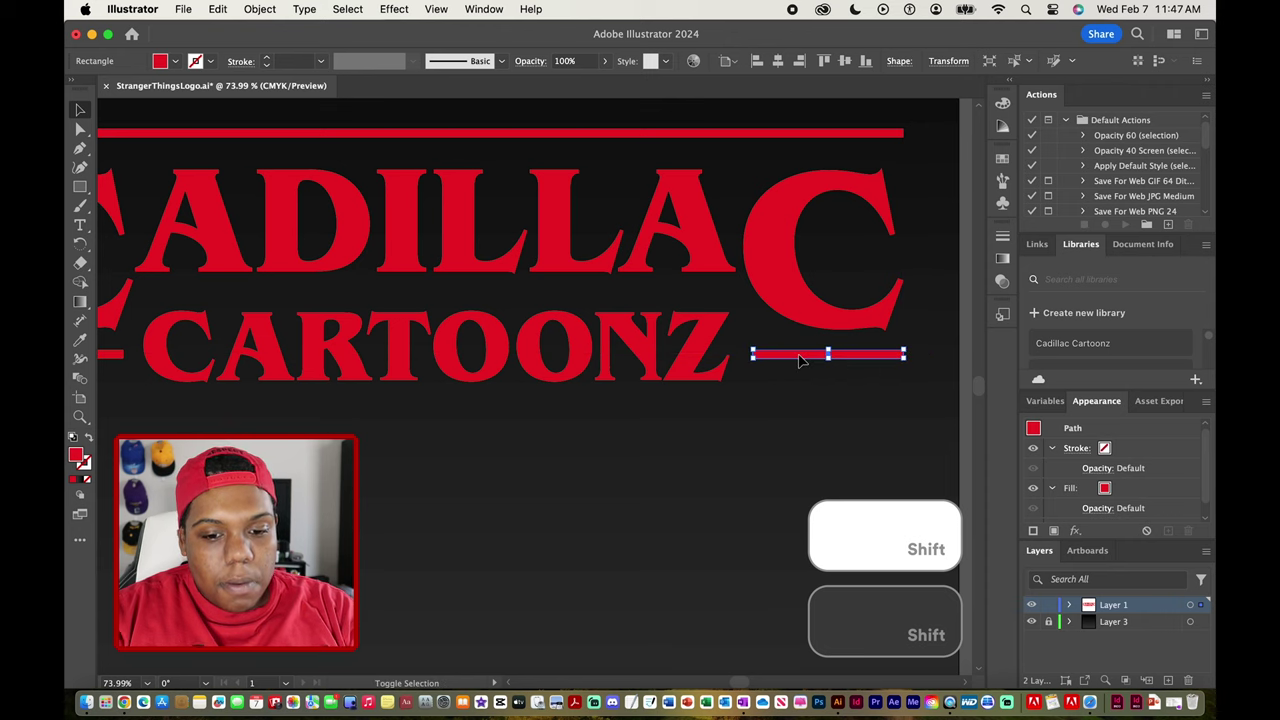
scroll(800, 360, "down", 5)
left_click(840, 407)
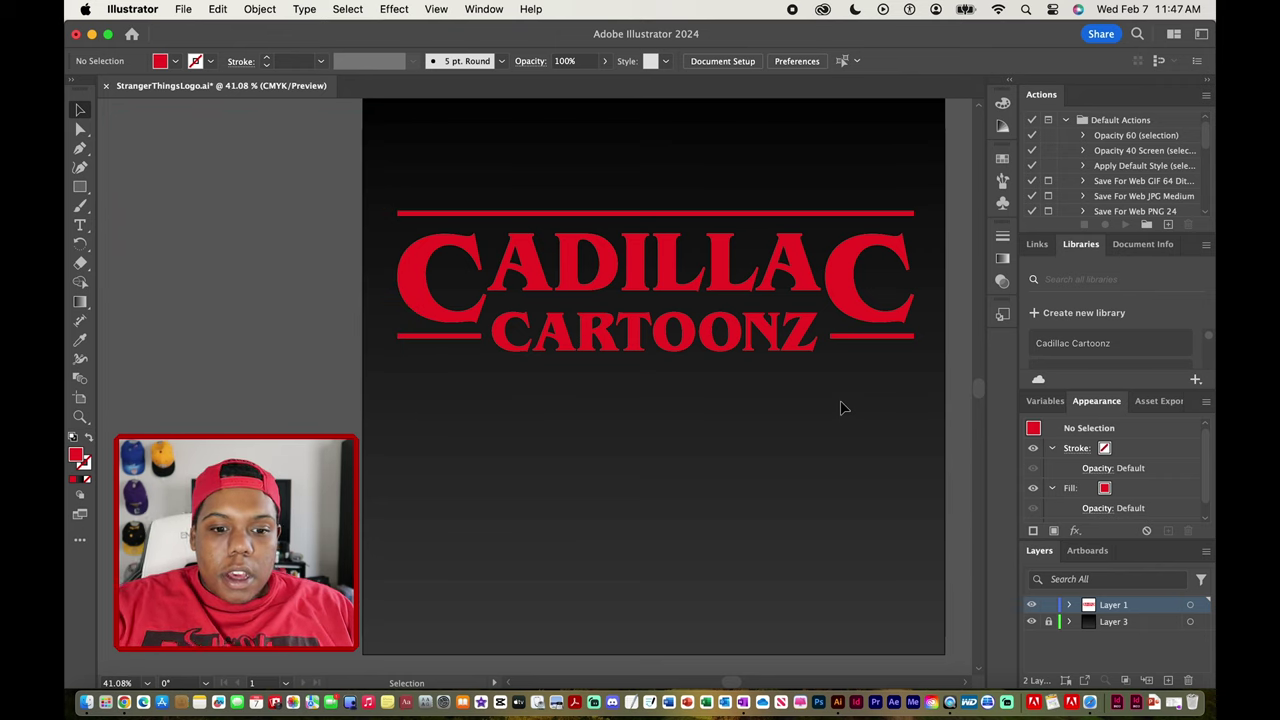
Step: Move the whole lettering and its bars higher on the artboard and place a duplicate straight below it
scroll(840, 407, "down", 3)
scroll(831, 403, "right", 1)
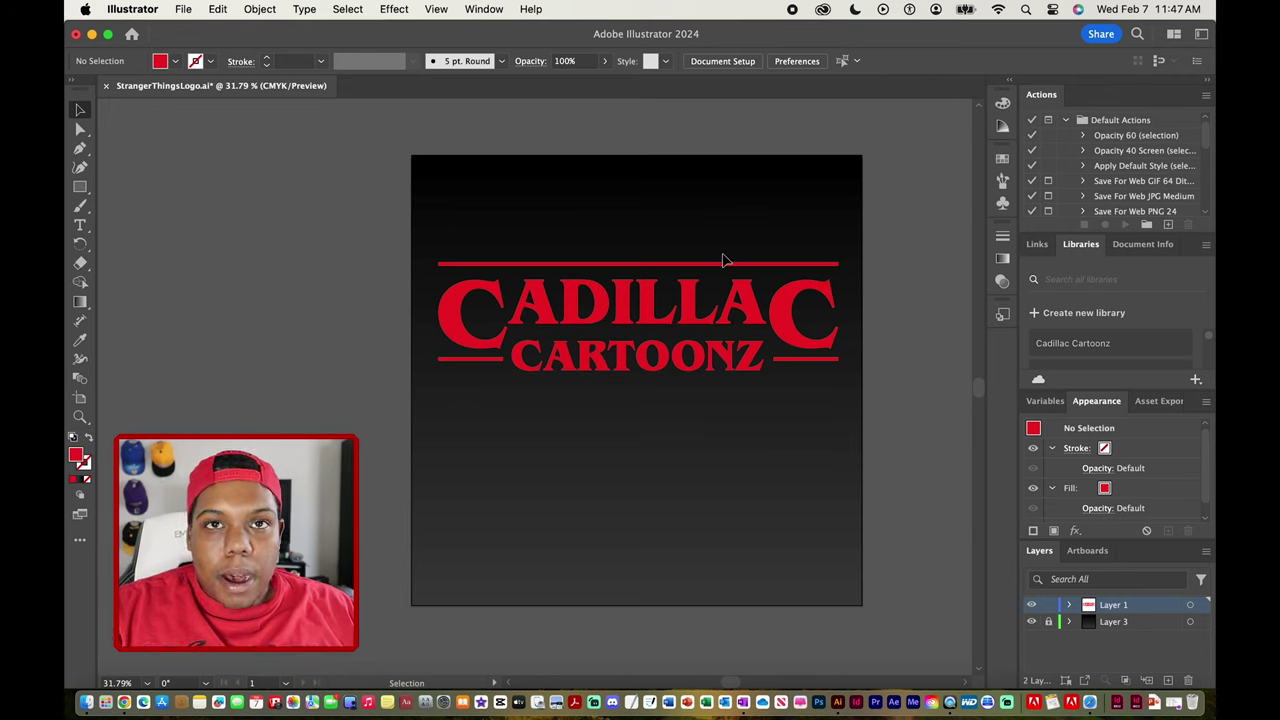
left_click_drag(367, 208, 690, 278)
key("alt")
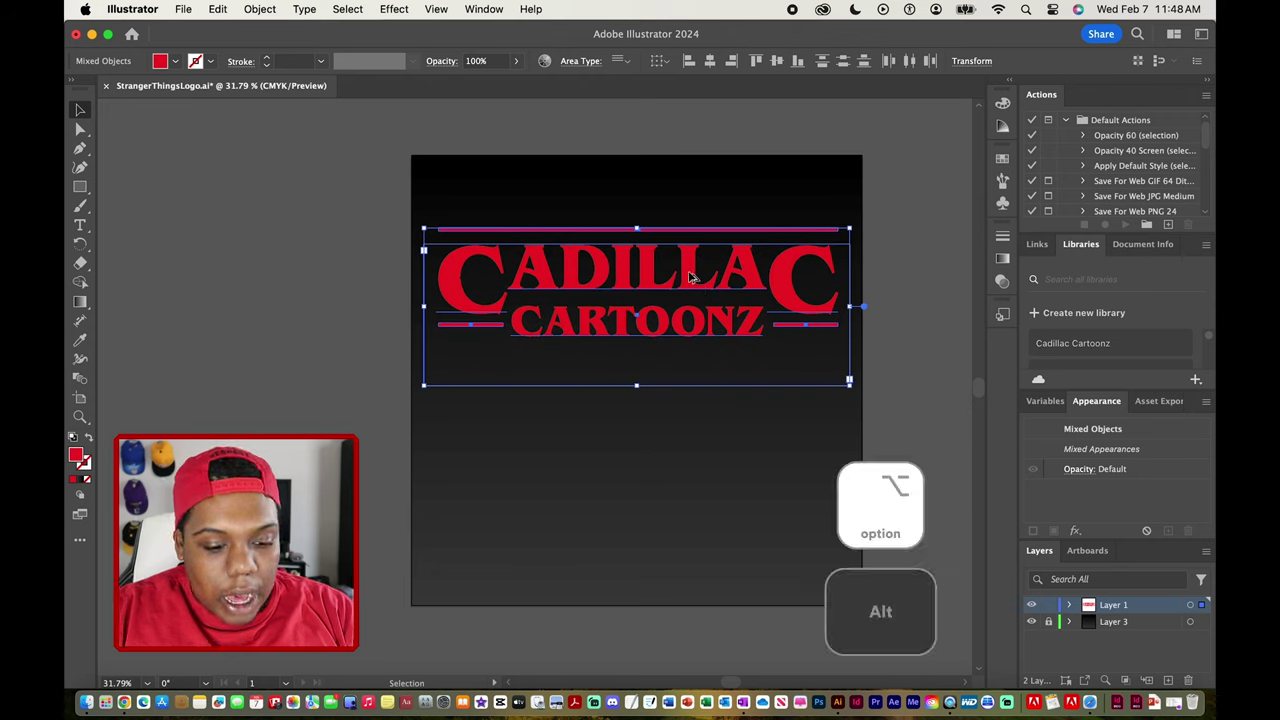
left_click_drag(690, 278, 683, 428)
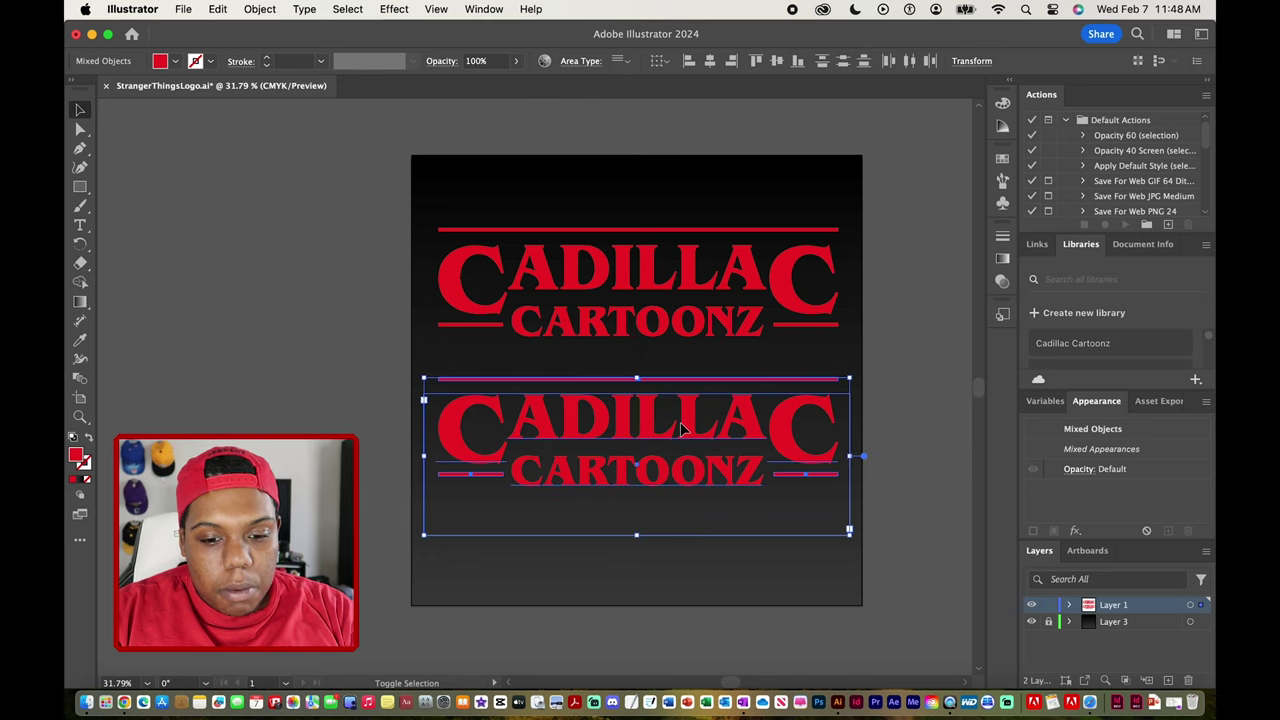
left_click(898, 495)
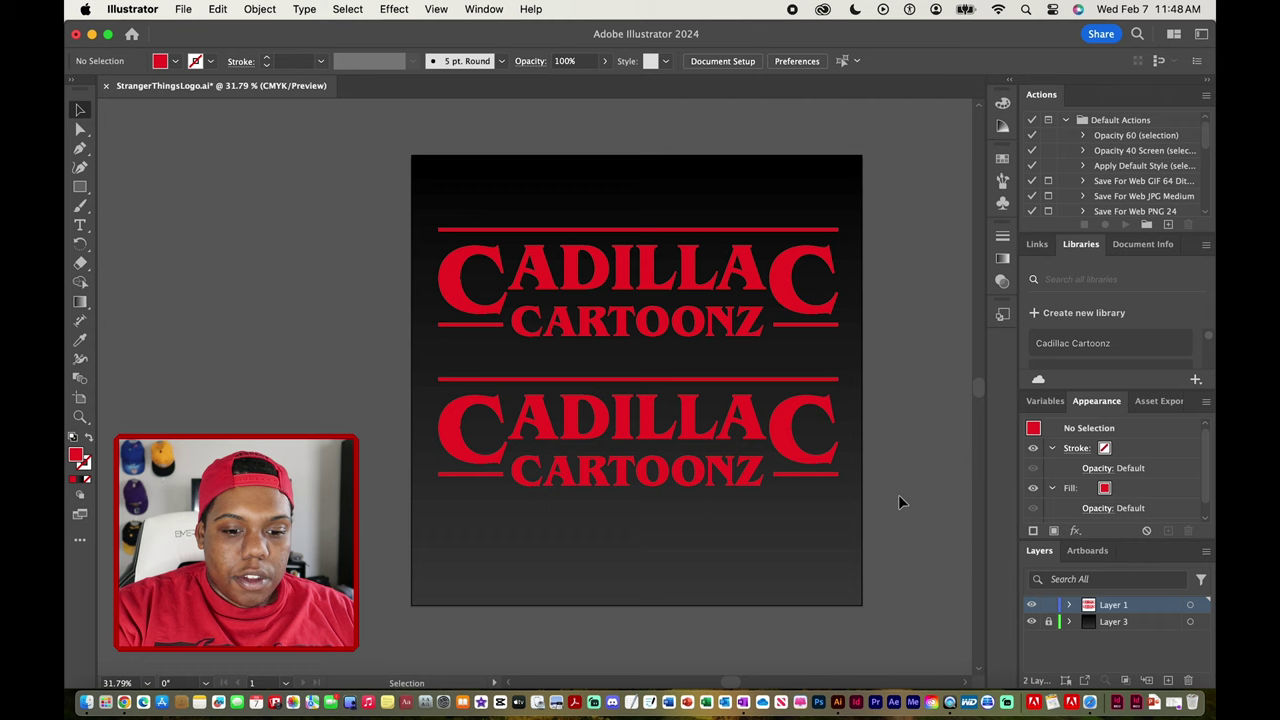
Step: Select the lower copy of the logo, including its bars, and set its fill to None
left_click(754, 520)
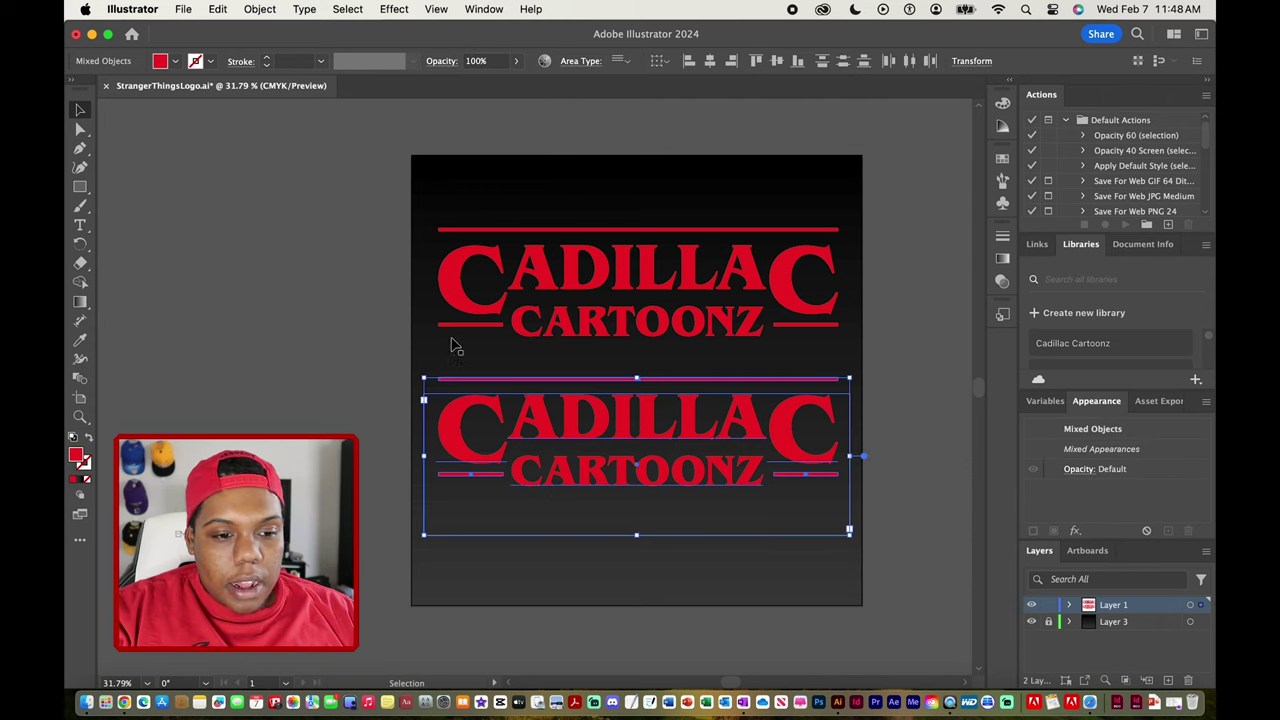
left_click(177, 62)
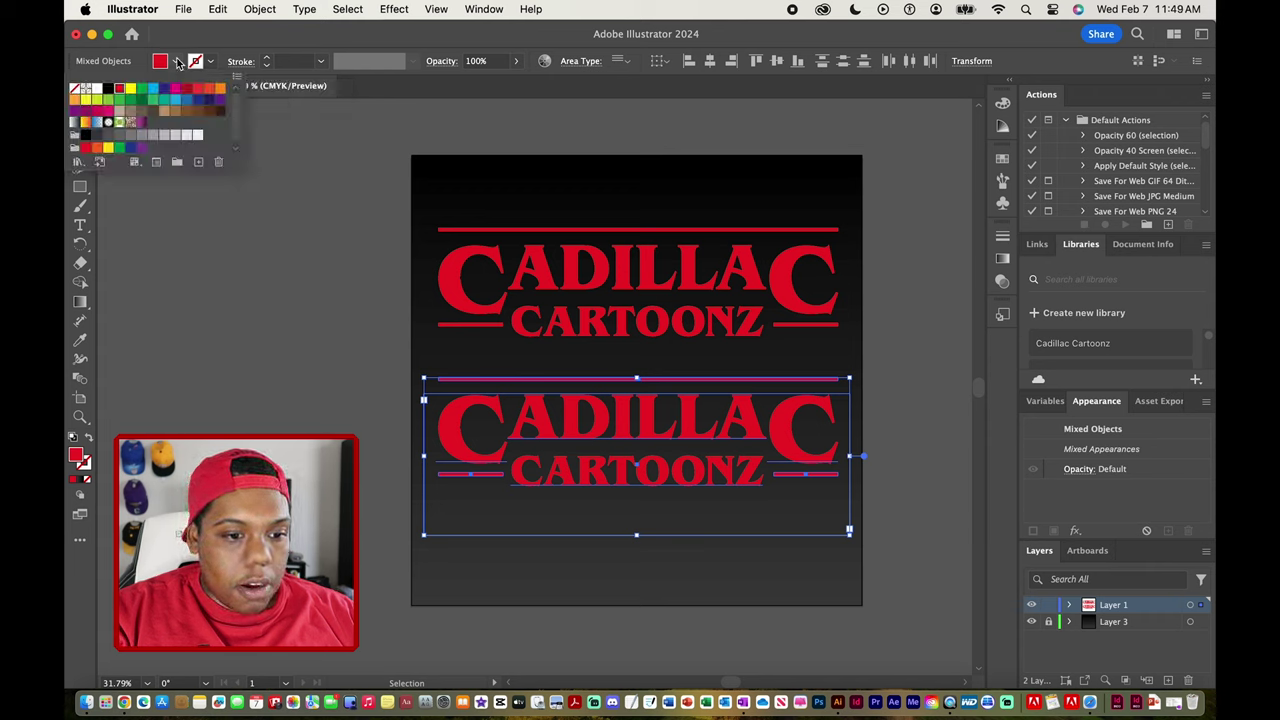
left_click(75, 90)
left_click(224, 40)
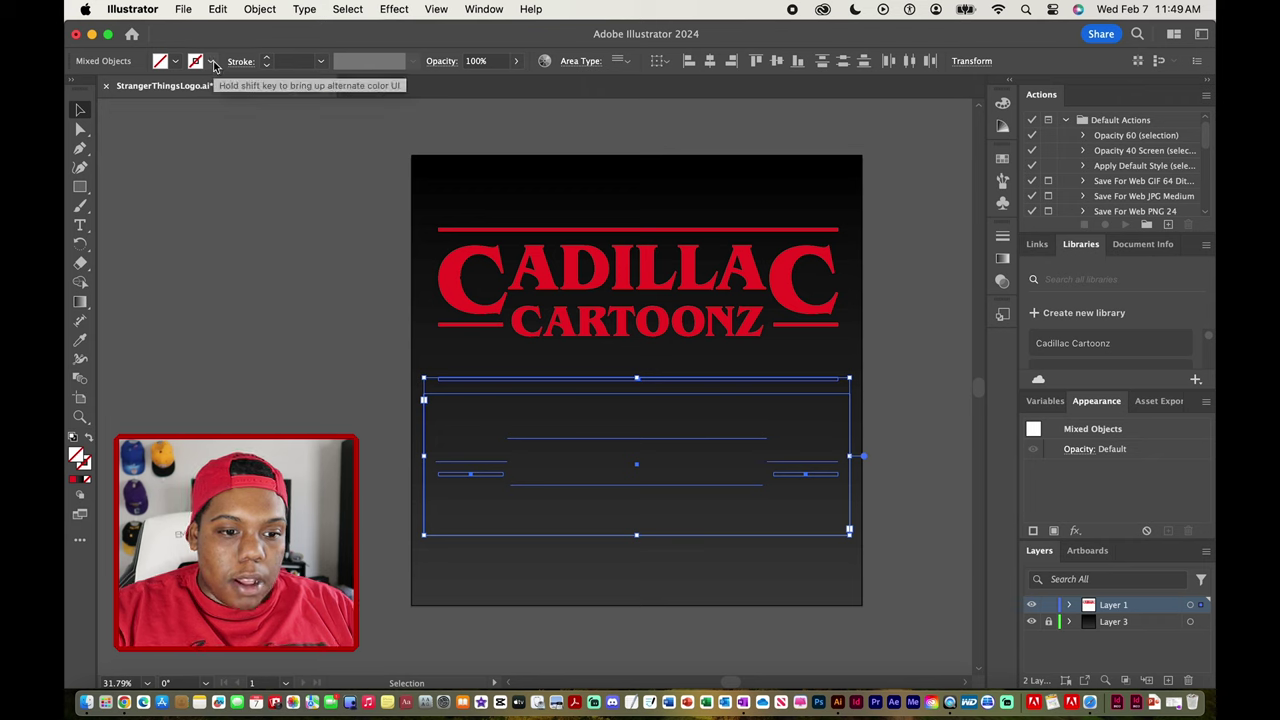
Step: Give the lower logo copy a red stroke of 2 pt and deselect it
left_click(213, 63)
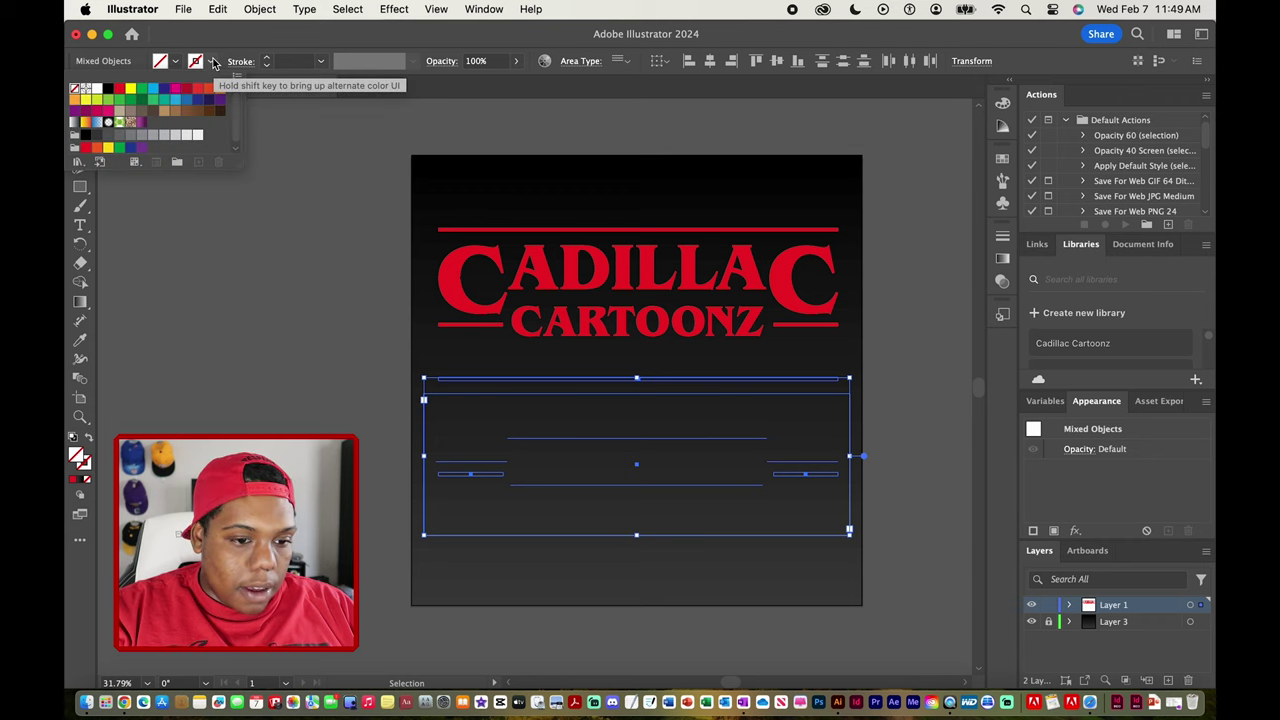
left_click(118, 90)
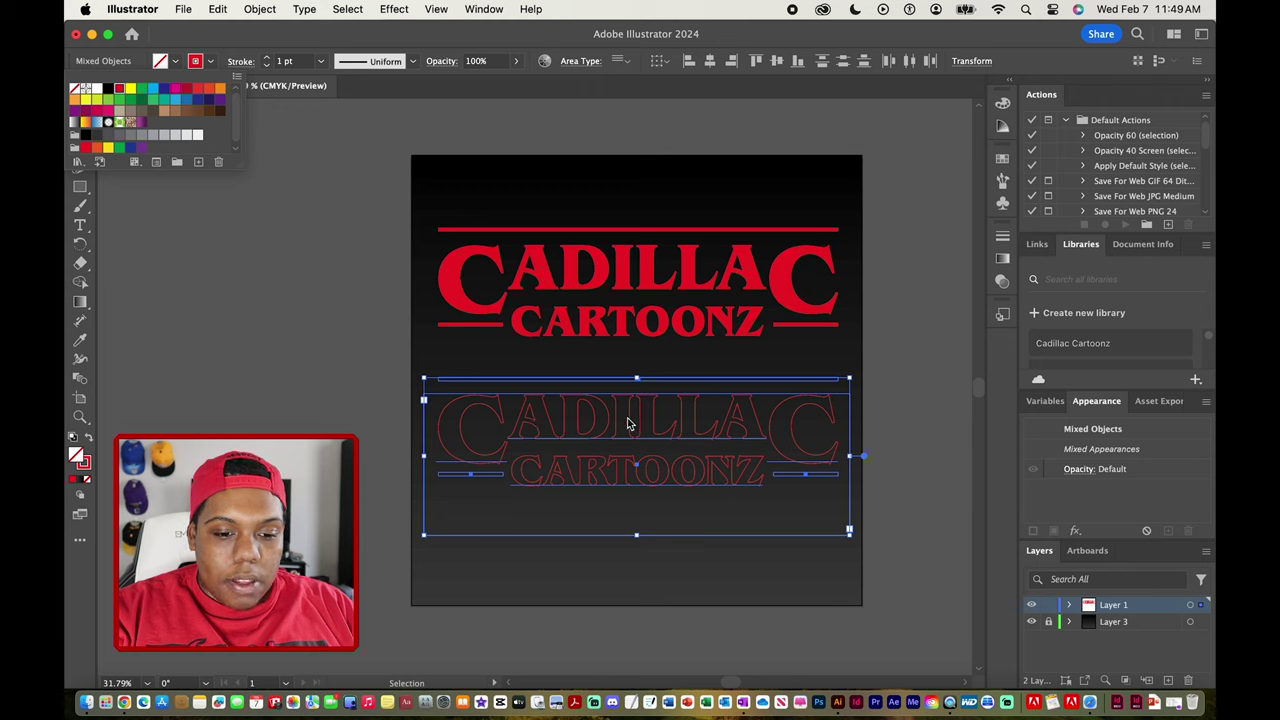
left_click(562, 400)
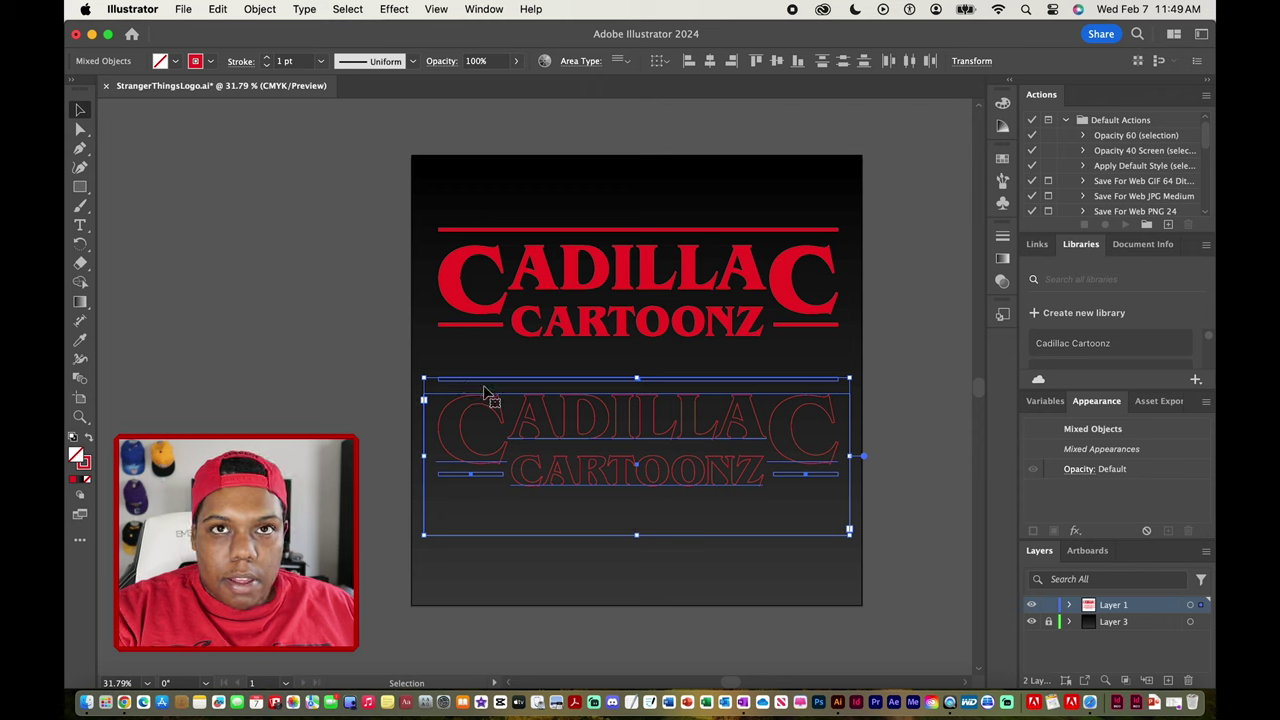
left_click(268, 57)
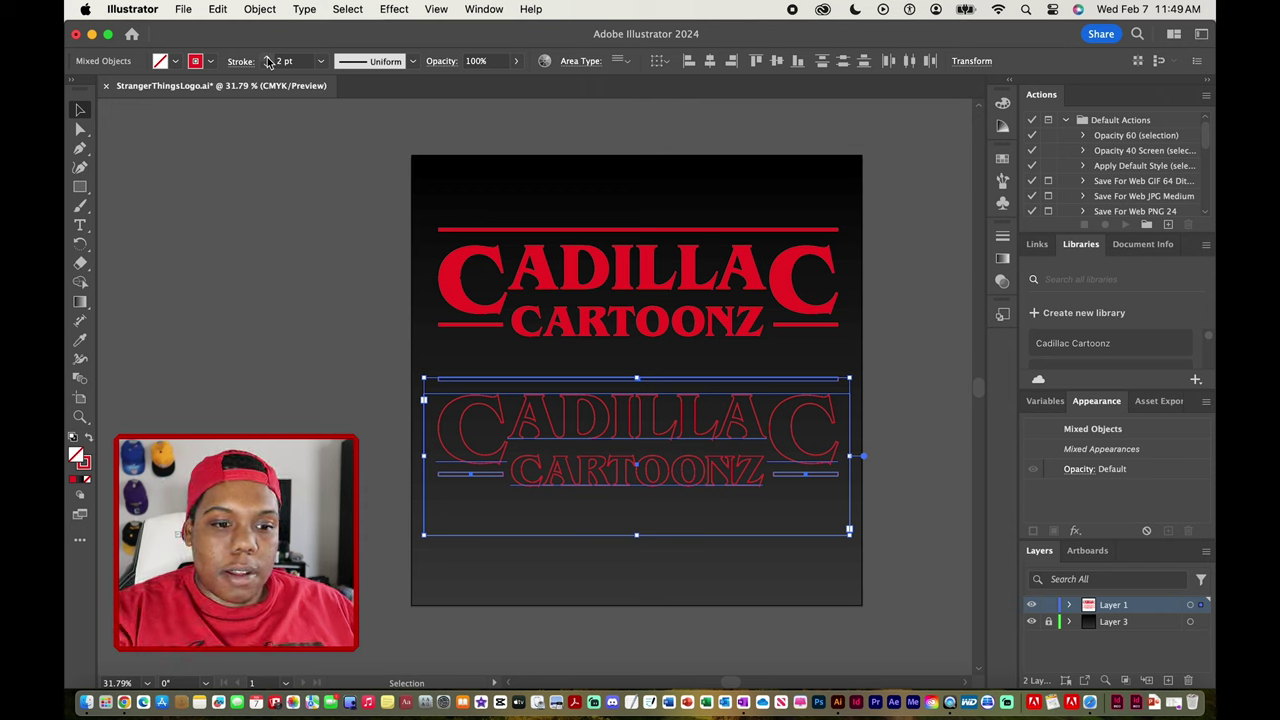
left_click(350, 322)
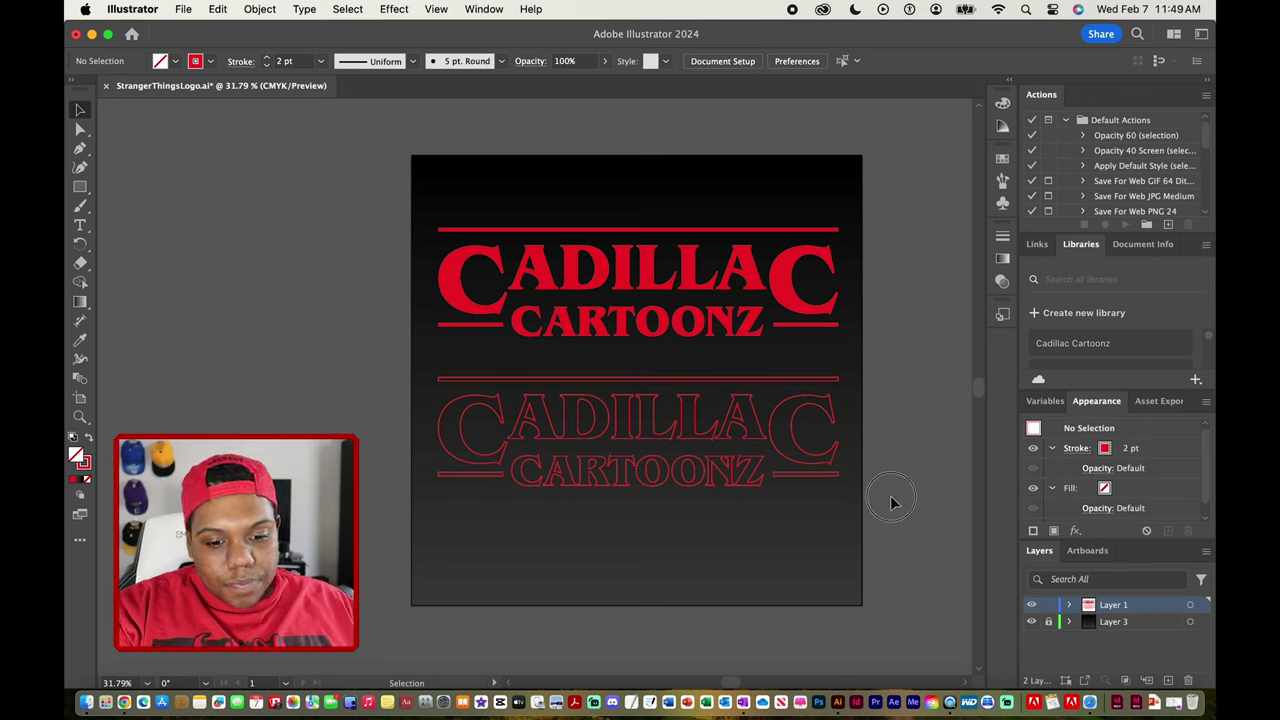